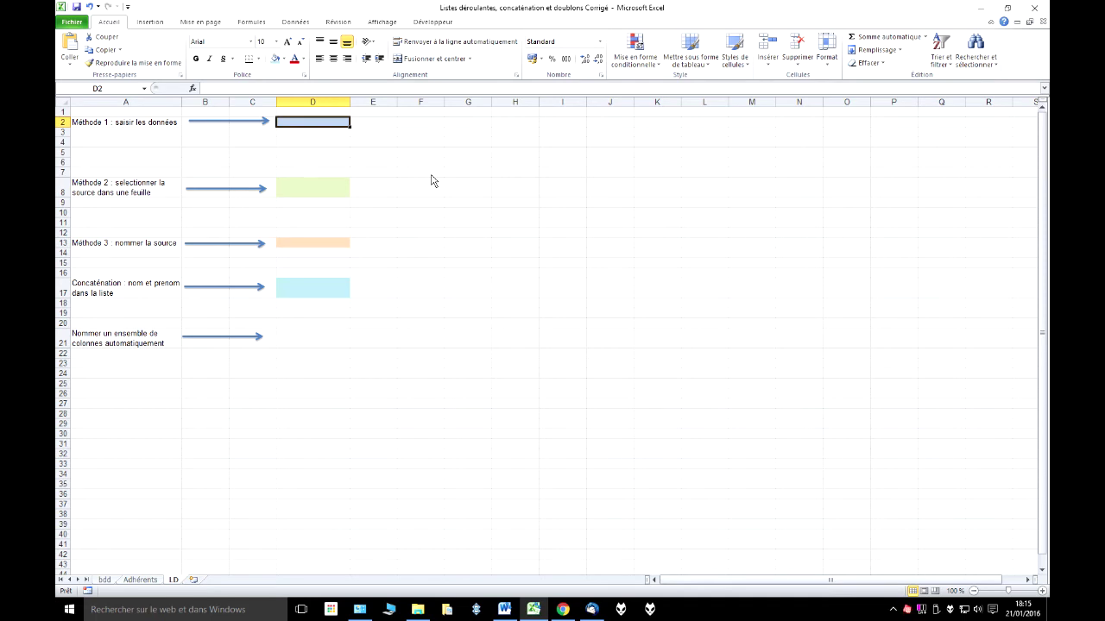
Step: Restrict D2 to a list of typed values, including non
left_click(301, 23)
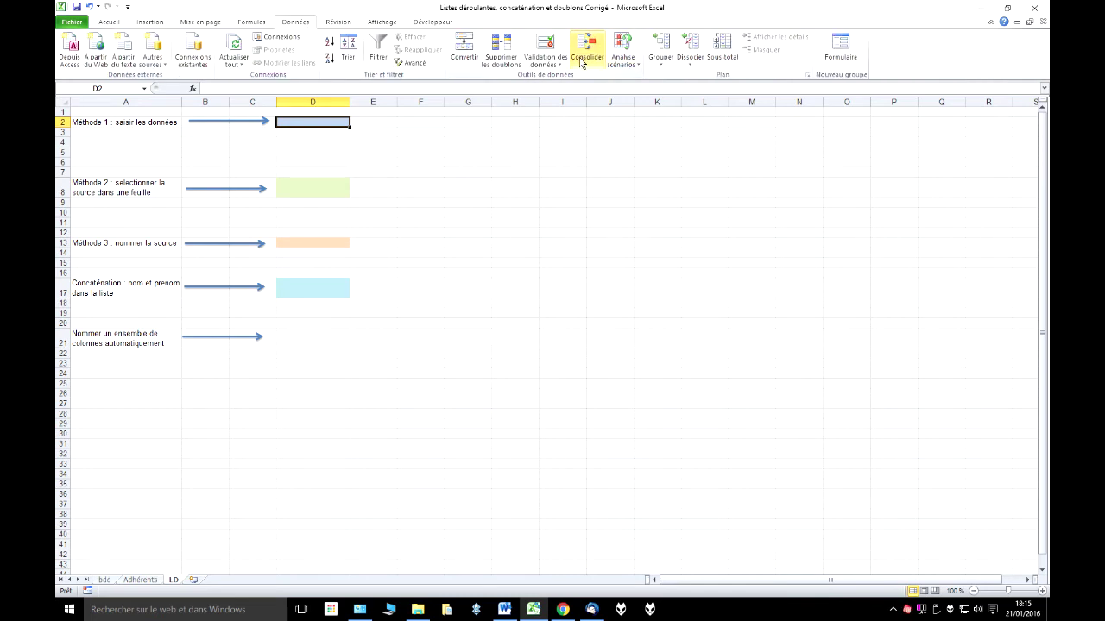
left_click(553, 50)
mouse_move(371, 189)
left_mouse_down()
mouse_move(508, 189)
mouse_move(534, 144)
left_mouse_up()
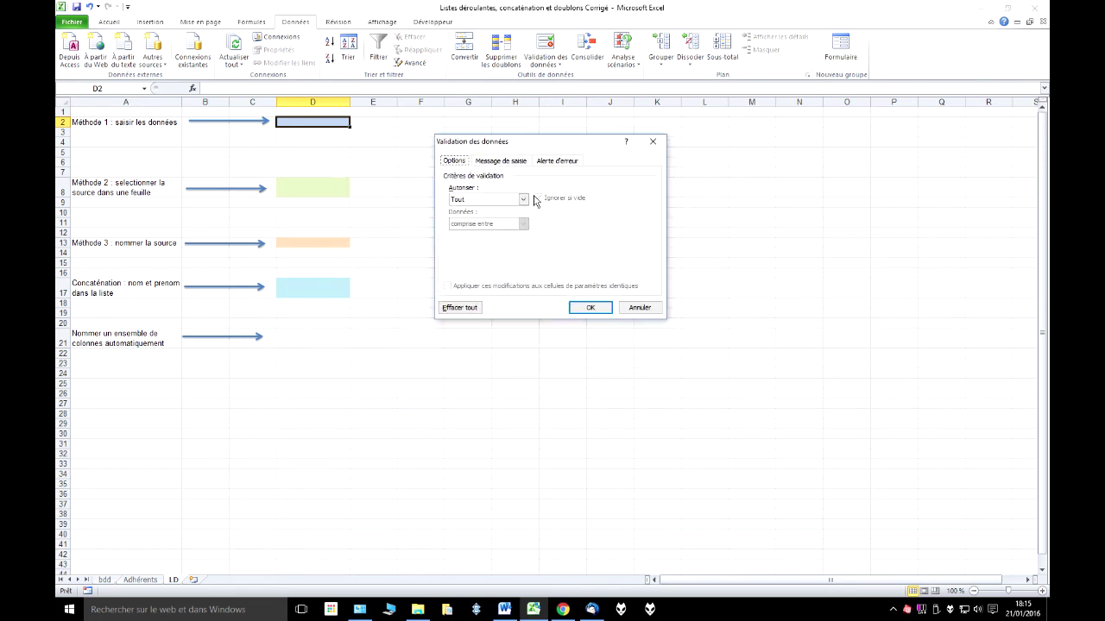
left_click(522, 200)
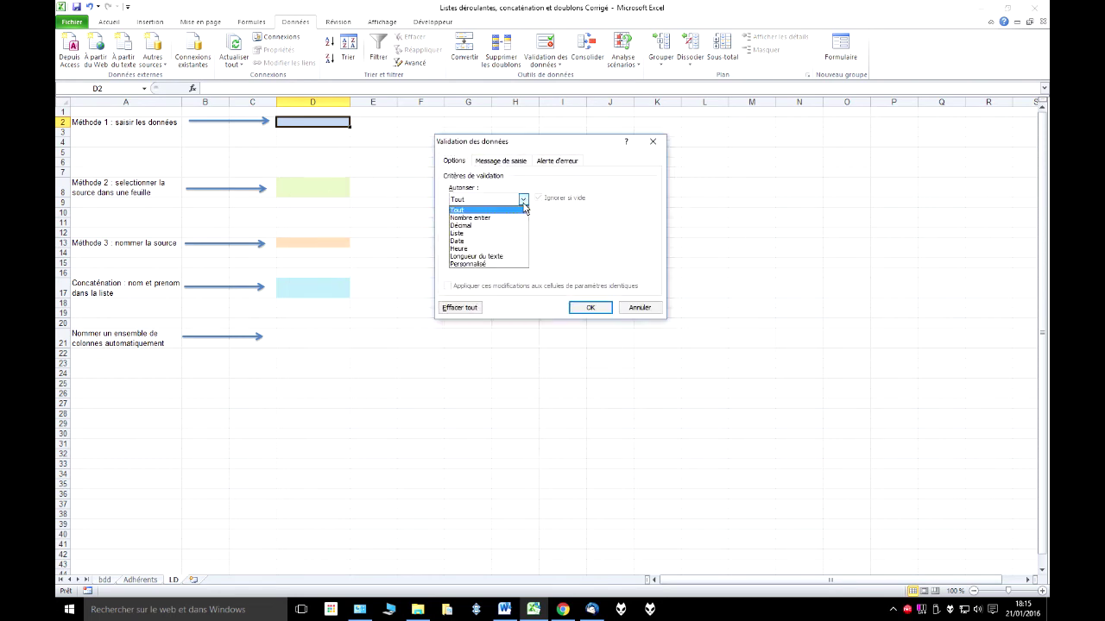
left_click(479, 233)
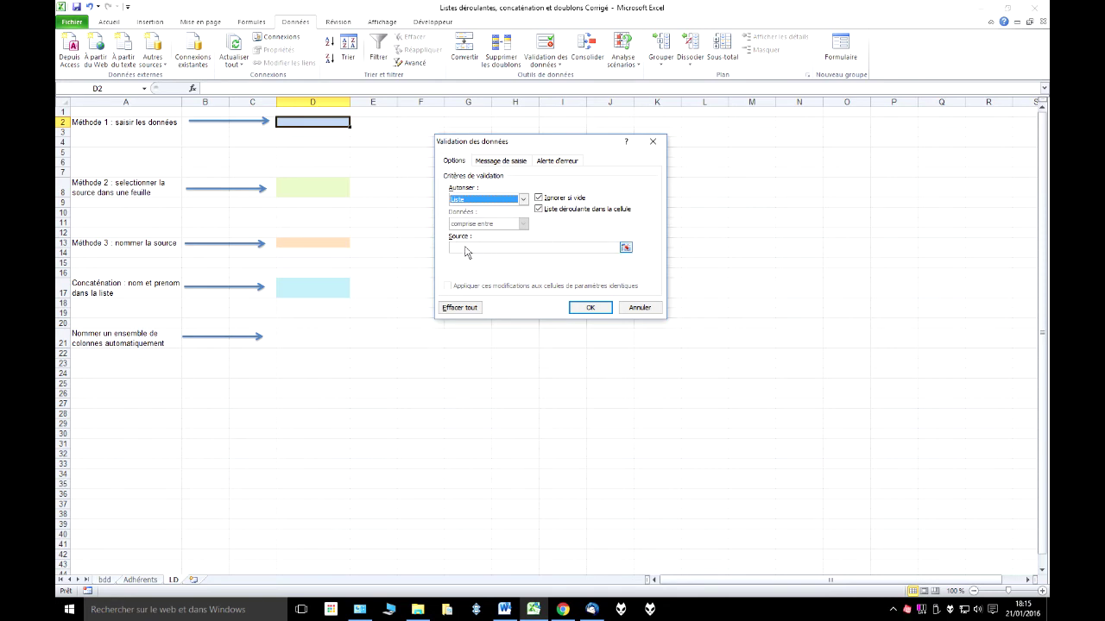
left_click(469, 251)
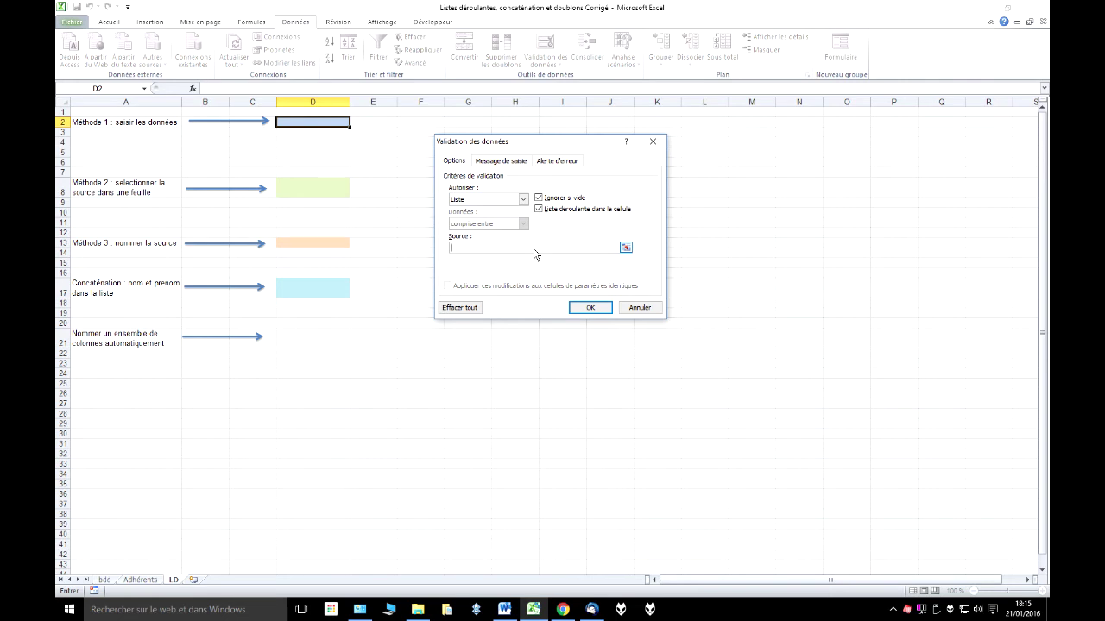
type("a")
type(";no")
type("nsp")
Step: Add the input message 'choisir un élément' to D2's validation
left_click(518, 169)
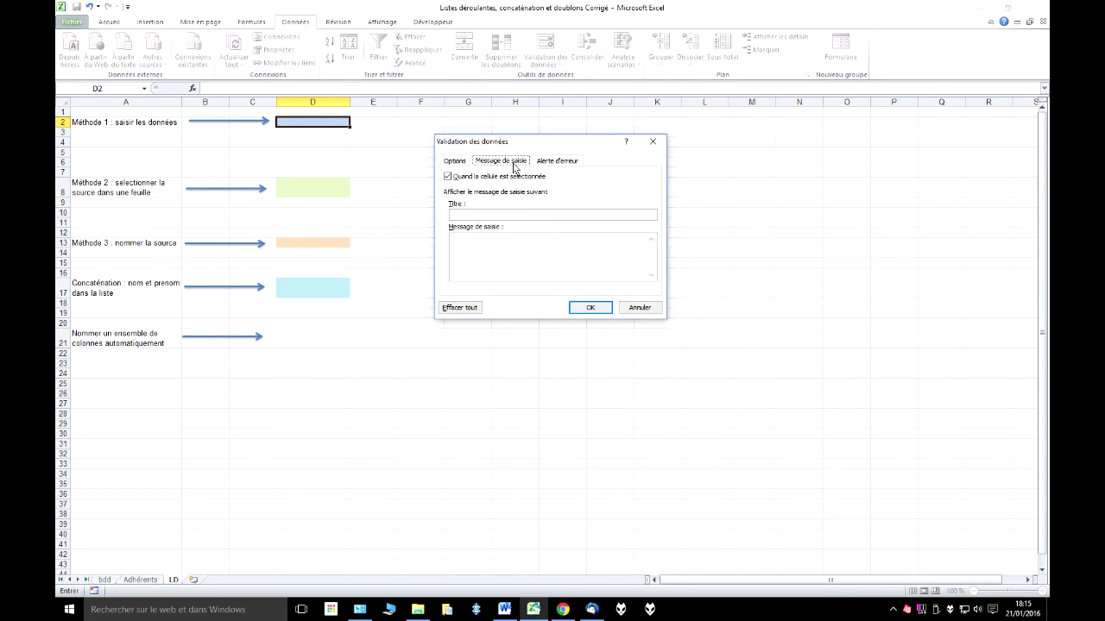
left_click(507, 259)
type("ho")
type("isir un élément")
Step: Apply D2's validation and choose non from its drop-down
left_click(592, 308)
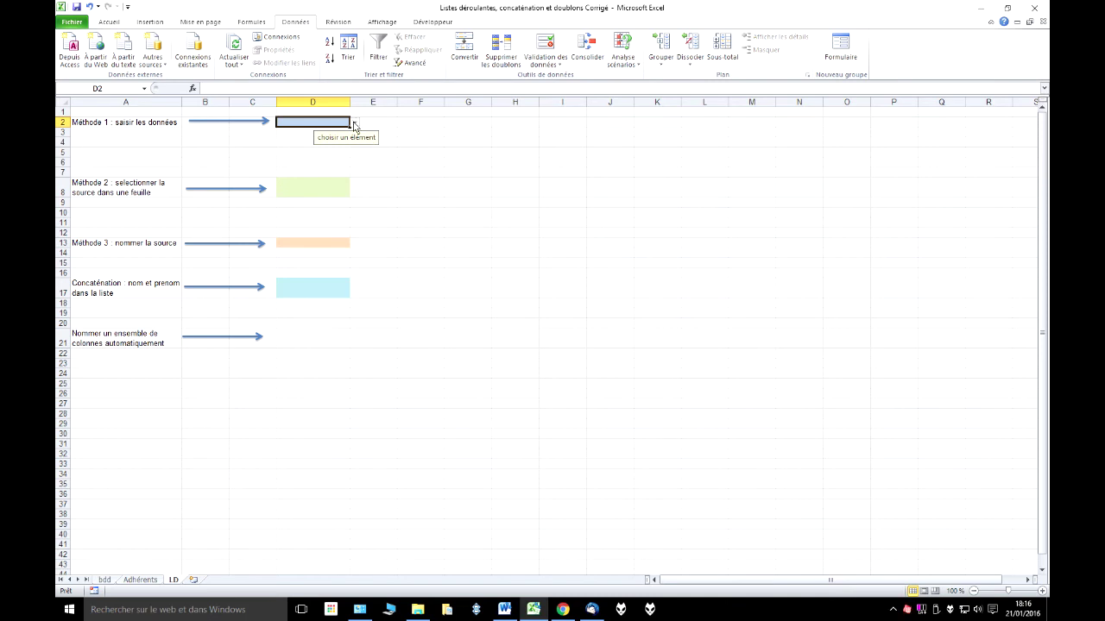
left_click(353, 126)
left_click(325, 143)
Step: Replace D2's value with test to see it rejected, then stop the screen recording
key("Delete")
type("test")
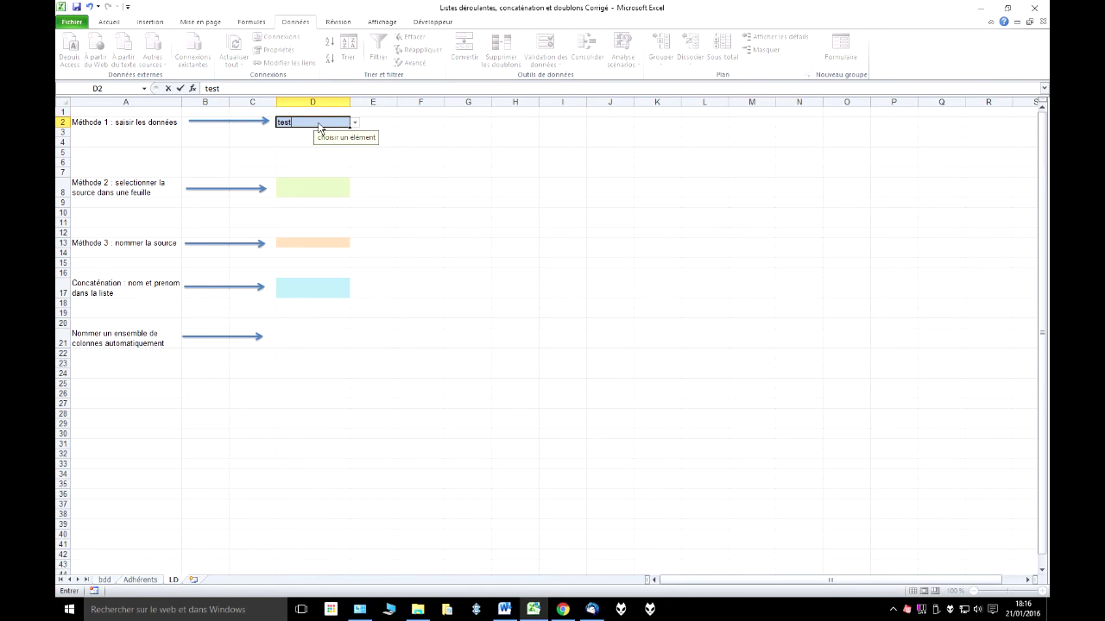
key("Return")
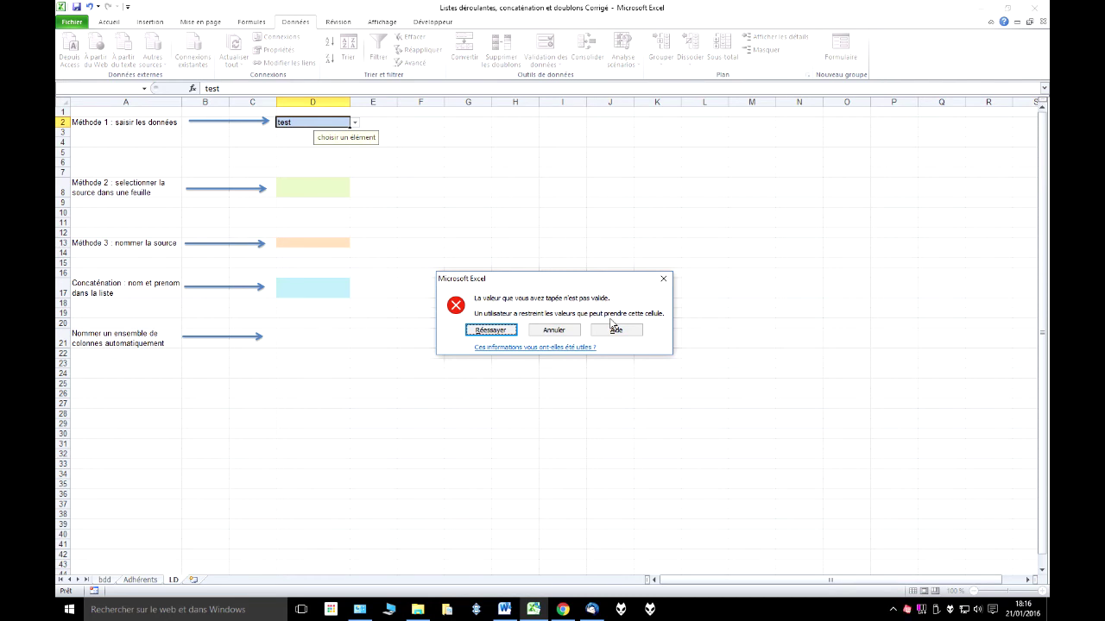
right_click(908, 609)
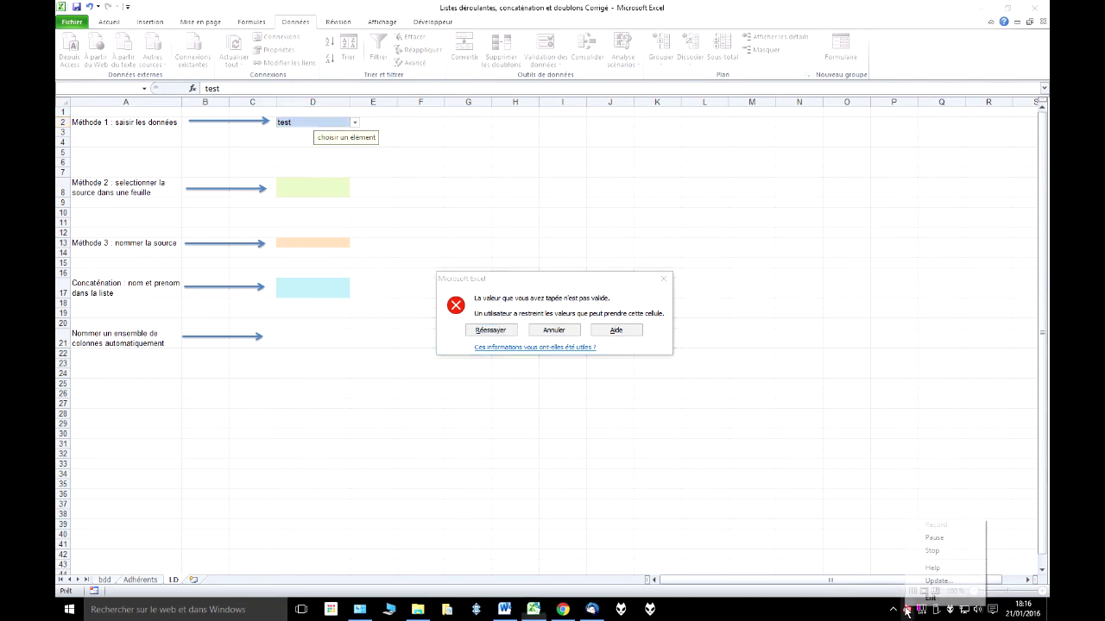
left_click(953, 553)
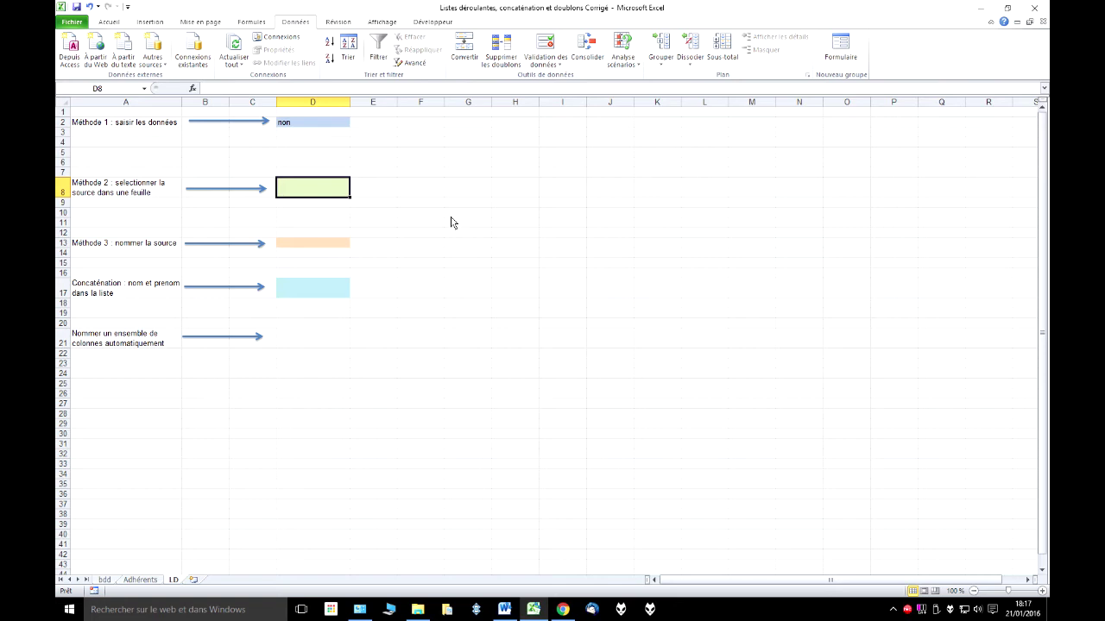
Step: Set D8's validation to a list sourced from Adhérents!$A$2:$A$17
left_click(543, 43)
left_click_drag(541, 144, 556, 148)
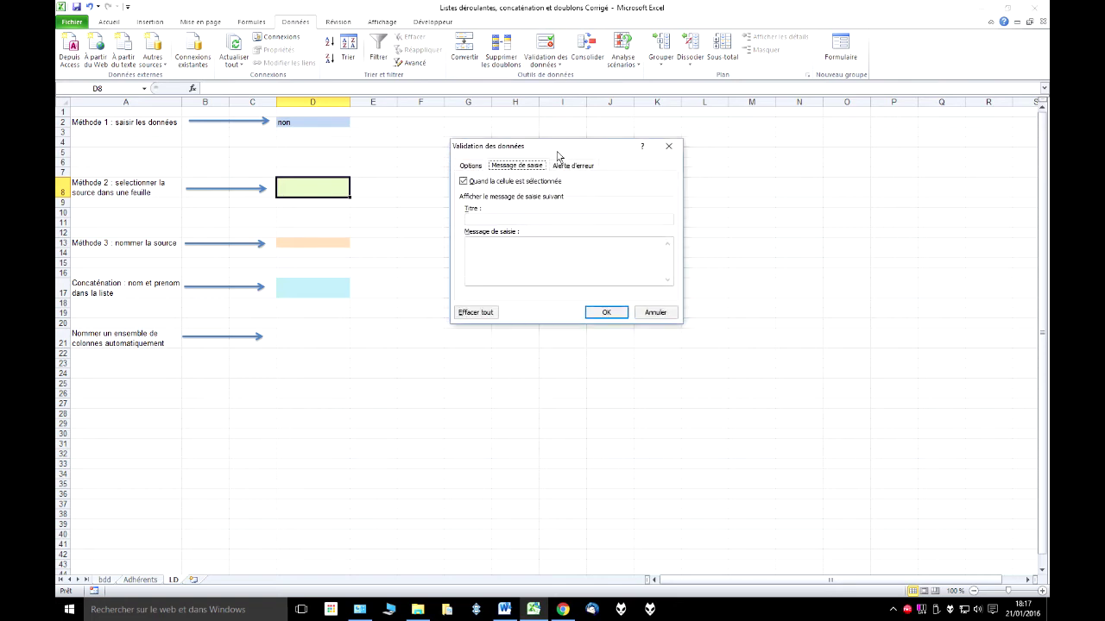
left_click(470, 166)
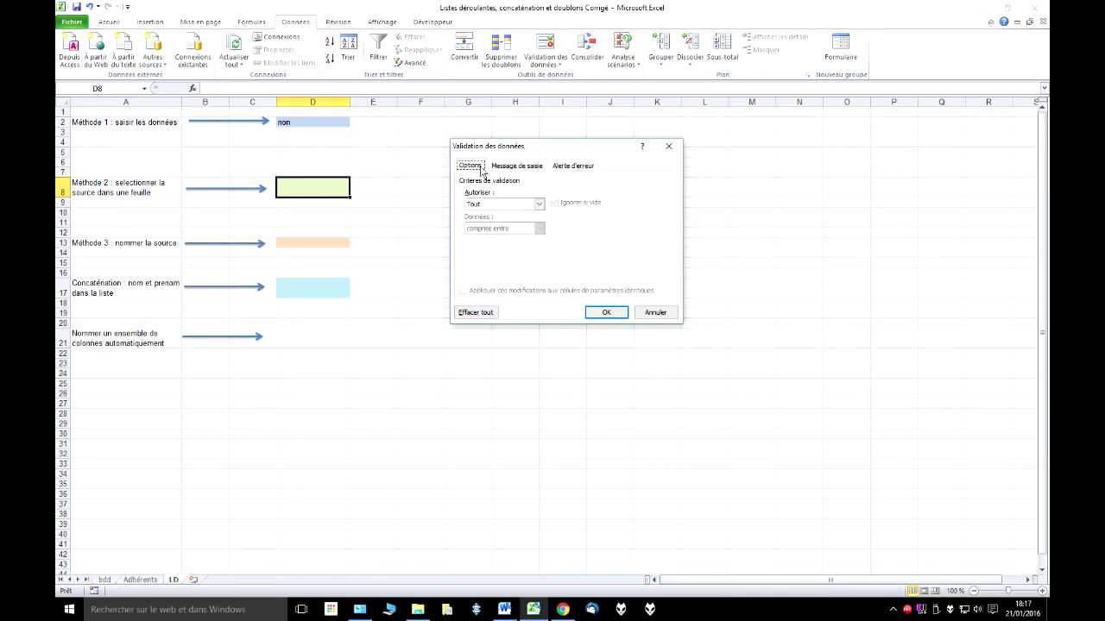
left_click(539, 203)
left_click(514, 240)
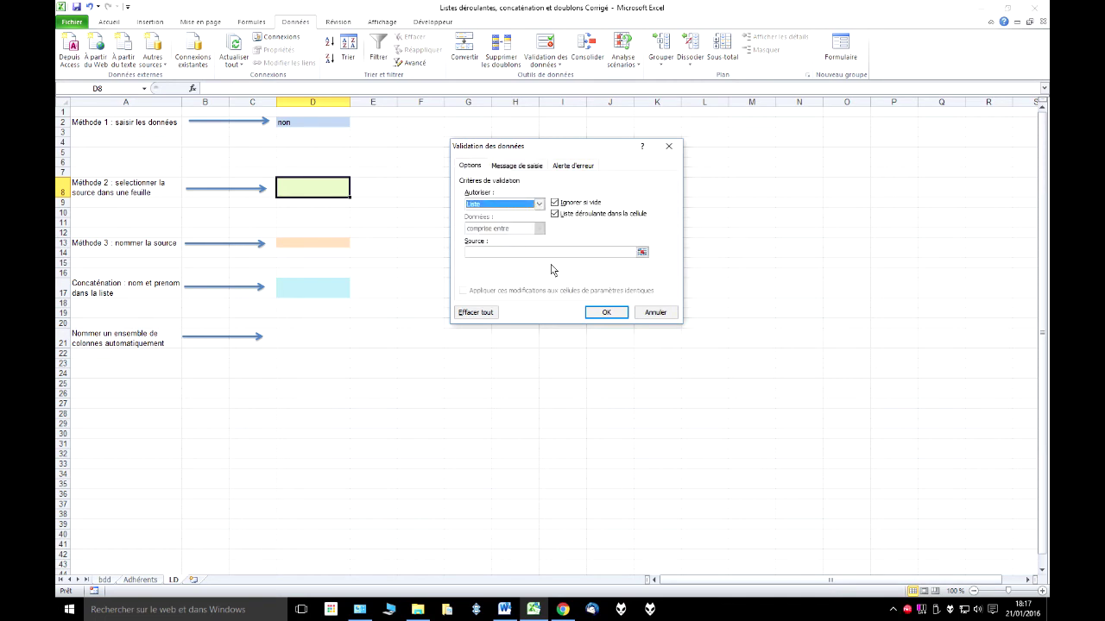
left_click(488, 256)
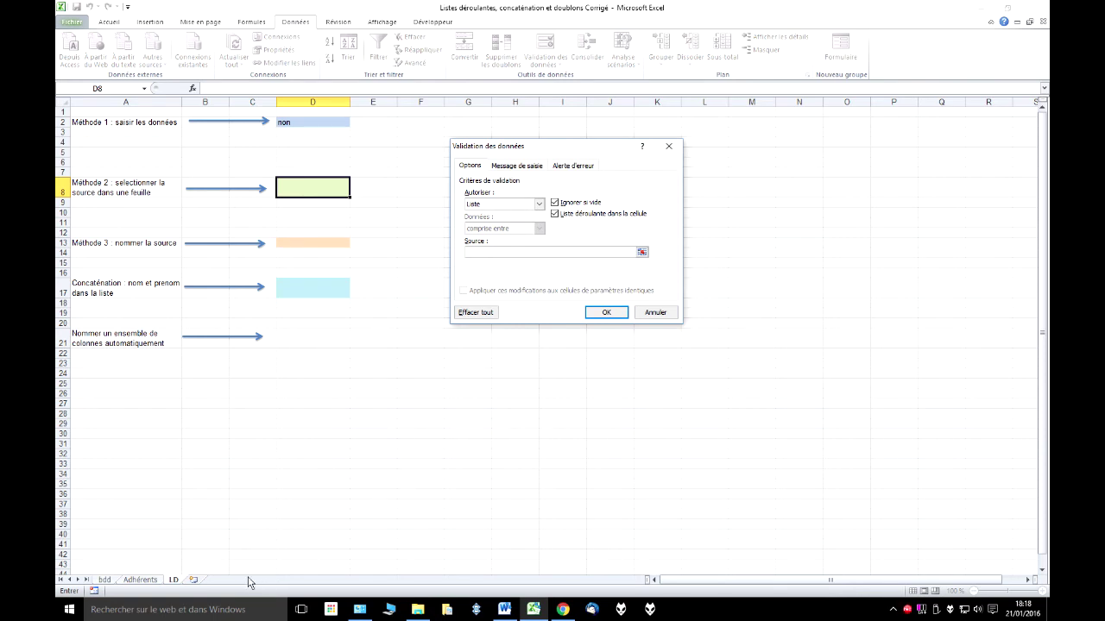
left_click(149, 582)
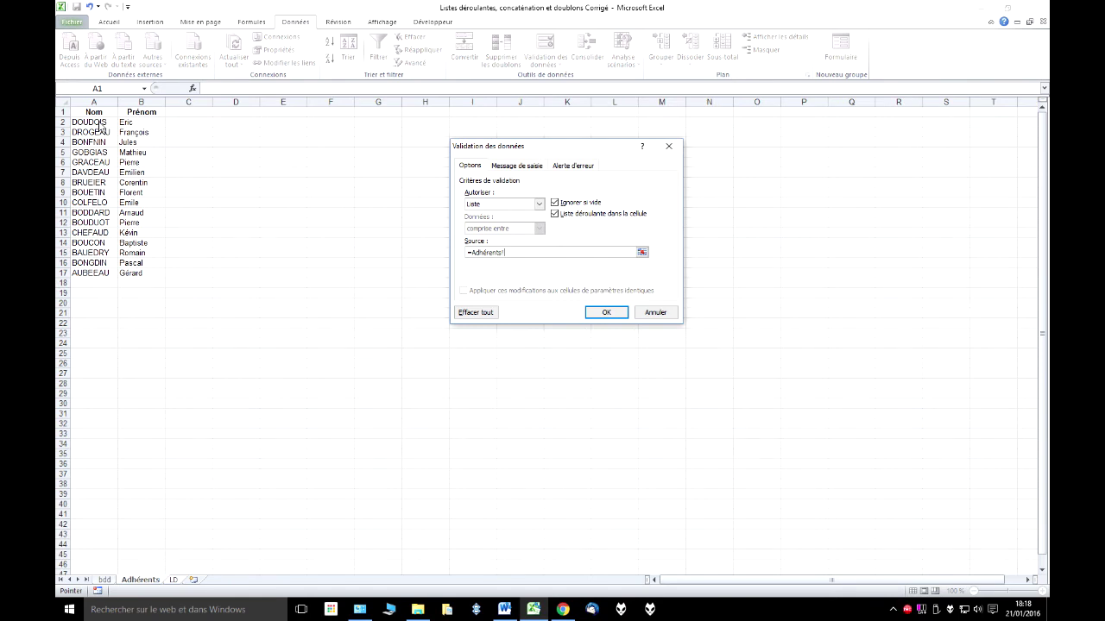
left_click_drag(99, 125, 101, 277)
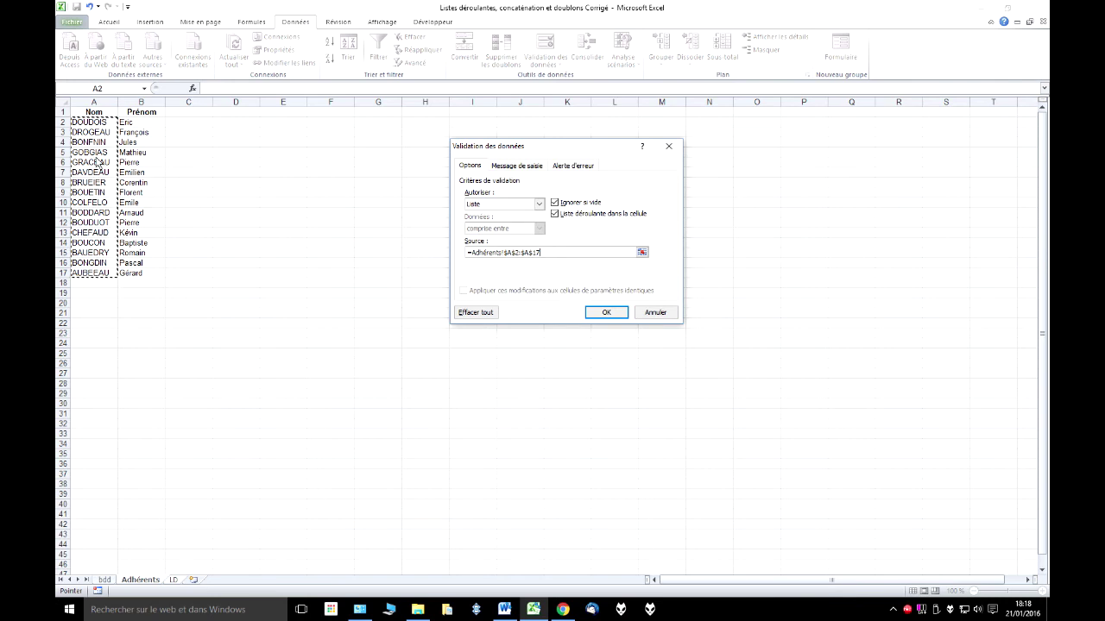
left_click(615, 314)
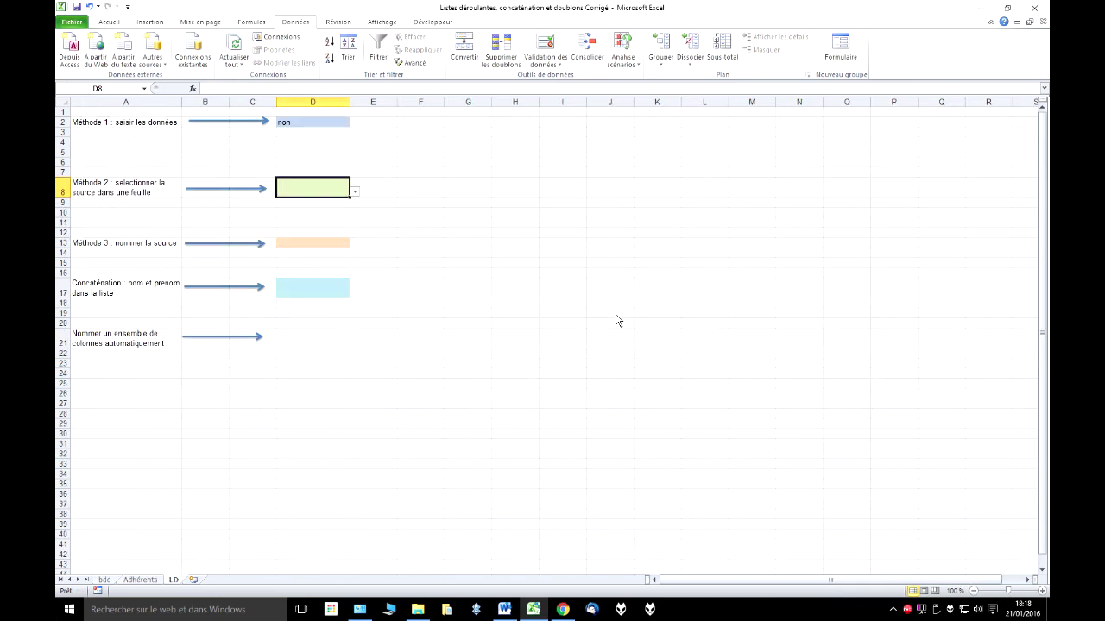
Step: Choose GOBGIAS from D8's drop-down list
left_click(354, 191)
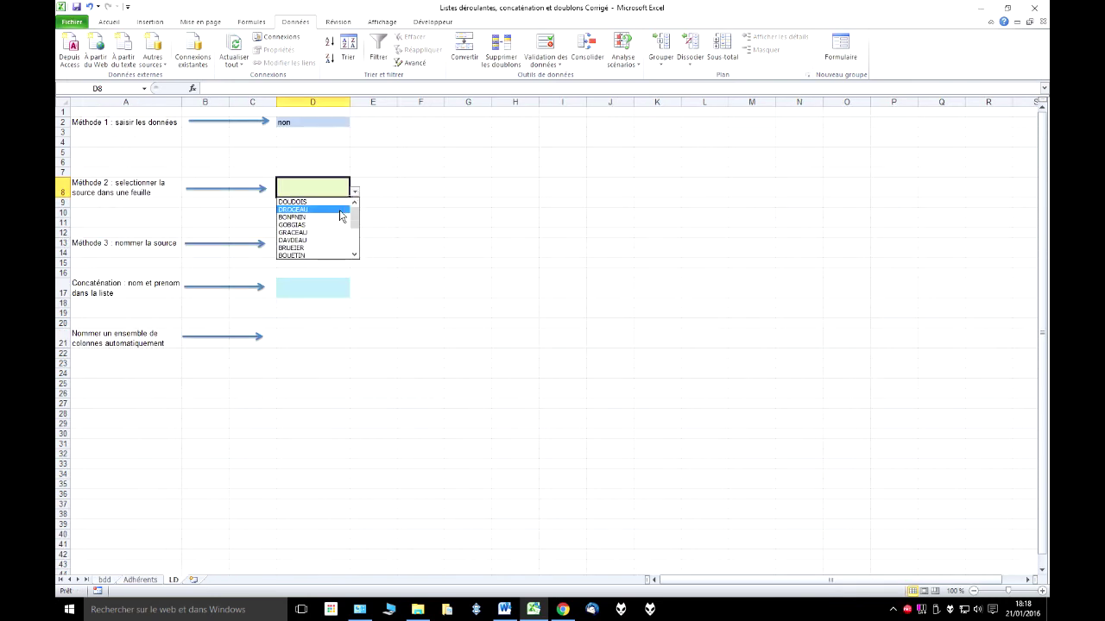
mouse_move(355, 221)
left_mouse_down()
mouse_move(361, 259)
mouse_move(355, 216)
left_mouse_up()
left_click(316, 225)
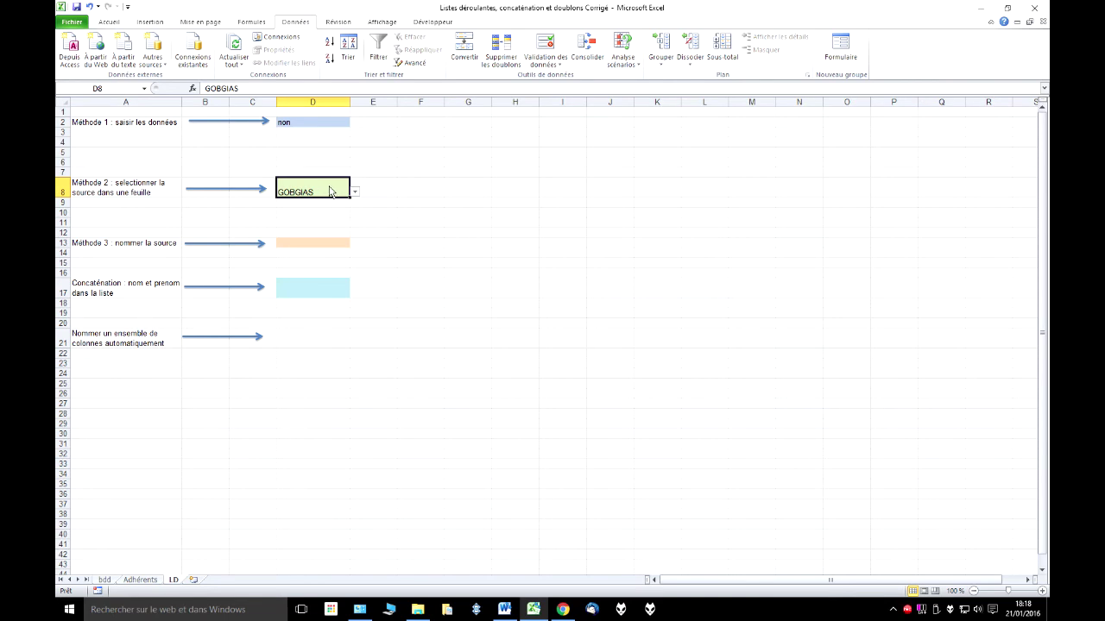
Step: Compare the Adhérents names with D8's drop-down, keeping GOBGIAS selected
left_click(140, 580)
key("ctrl+Down")
key("Down")
key("Down")
key("Down")
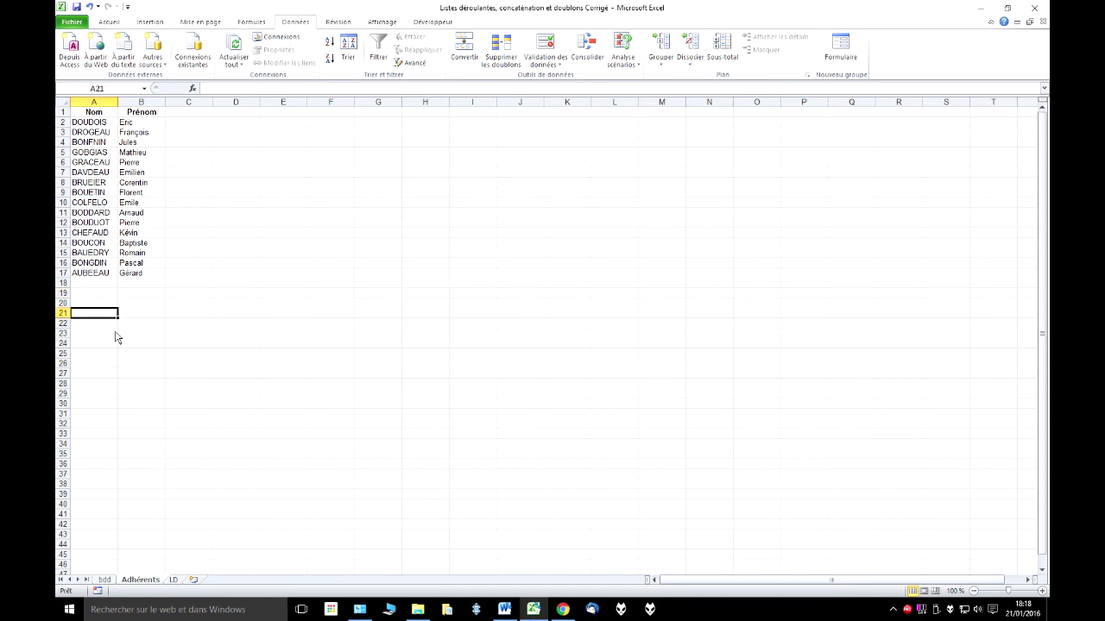
left_click(173, 581)
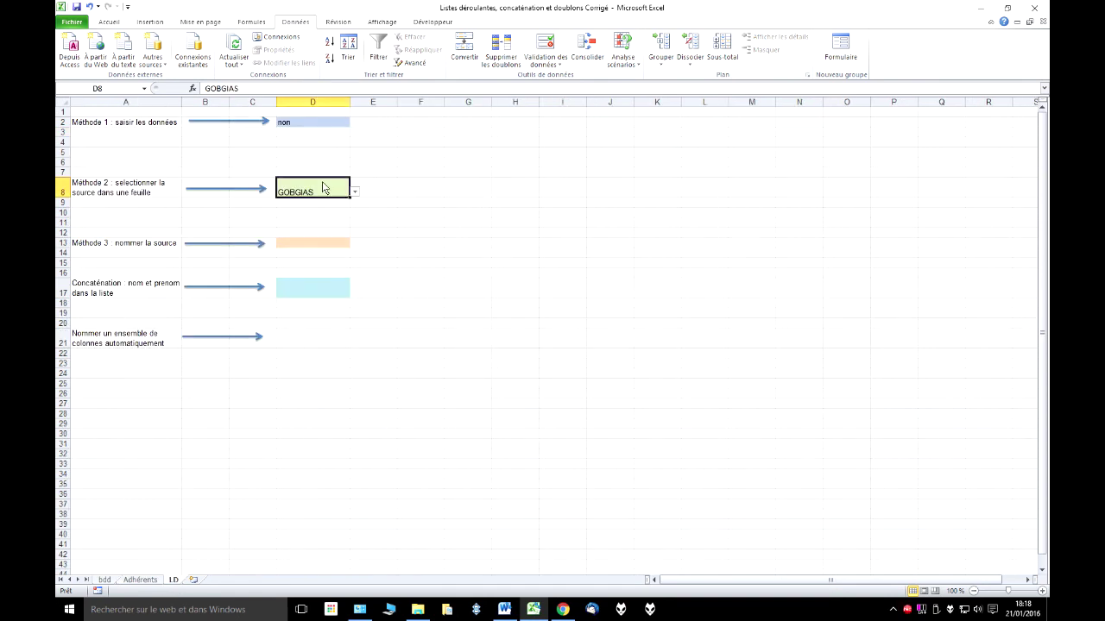
left_click(355, 192)
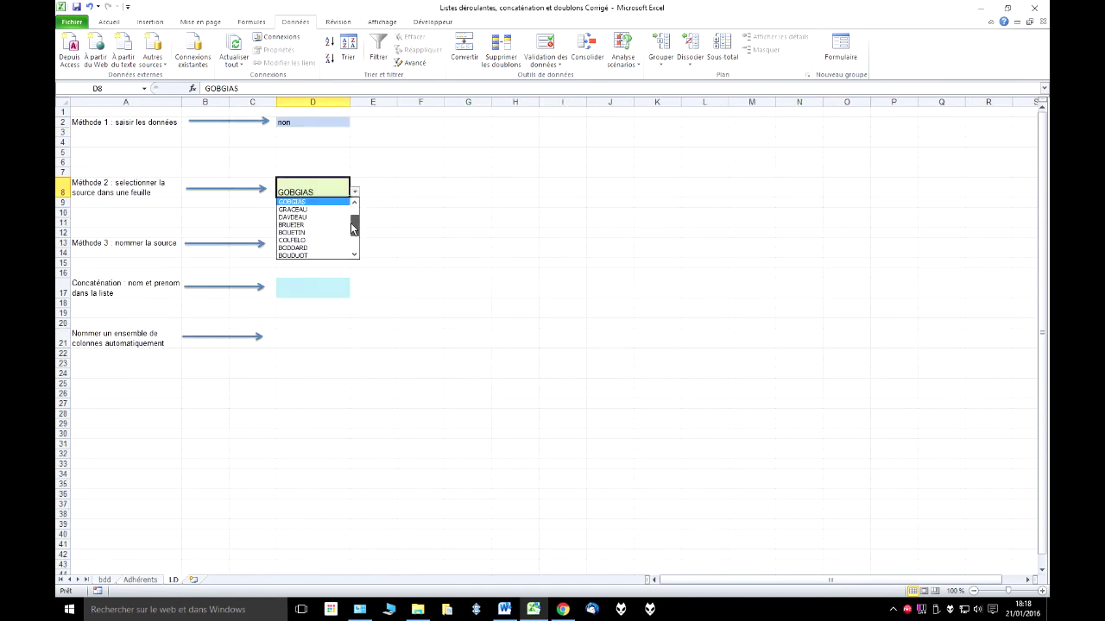
left_click_drag(352, 227, 354, 242)
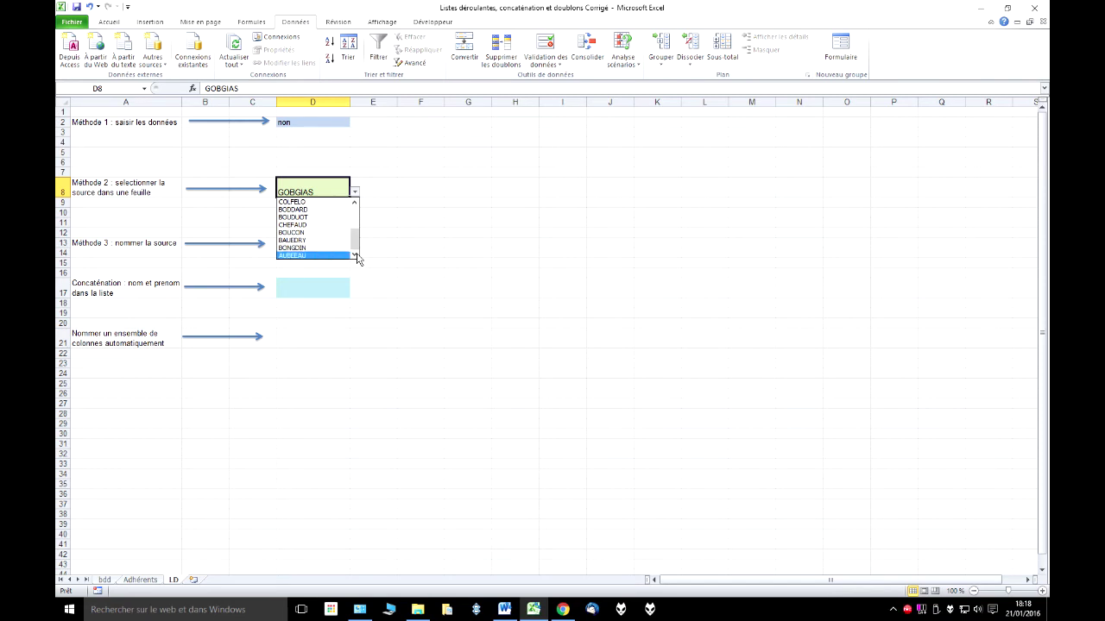
left_click(337, 192)
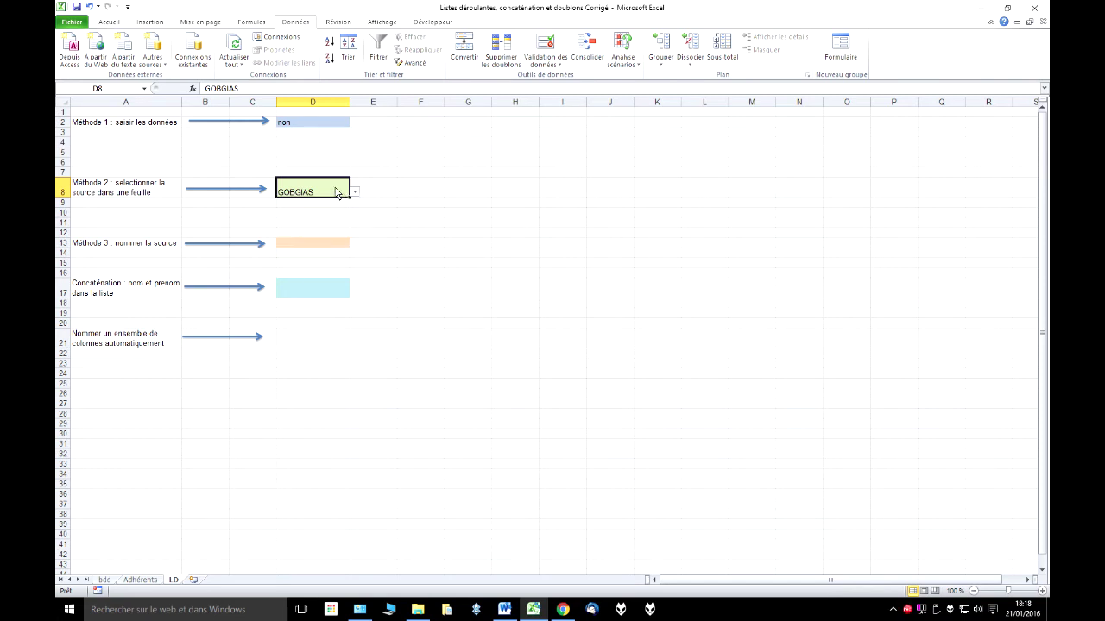
Step: Point D8's list source at the named range noms and browse the resulting list
left_click(548, 48)
left_click(642, 252)
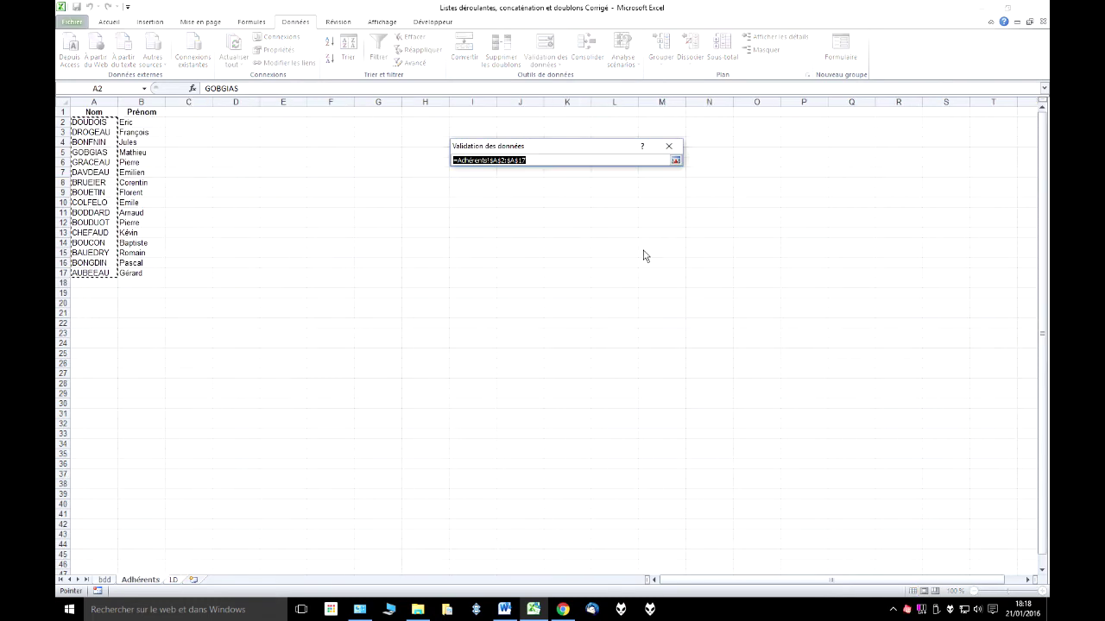
left_click(102, 106)
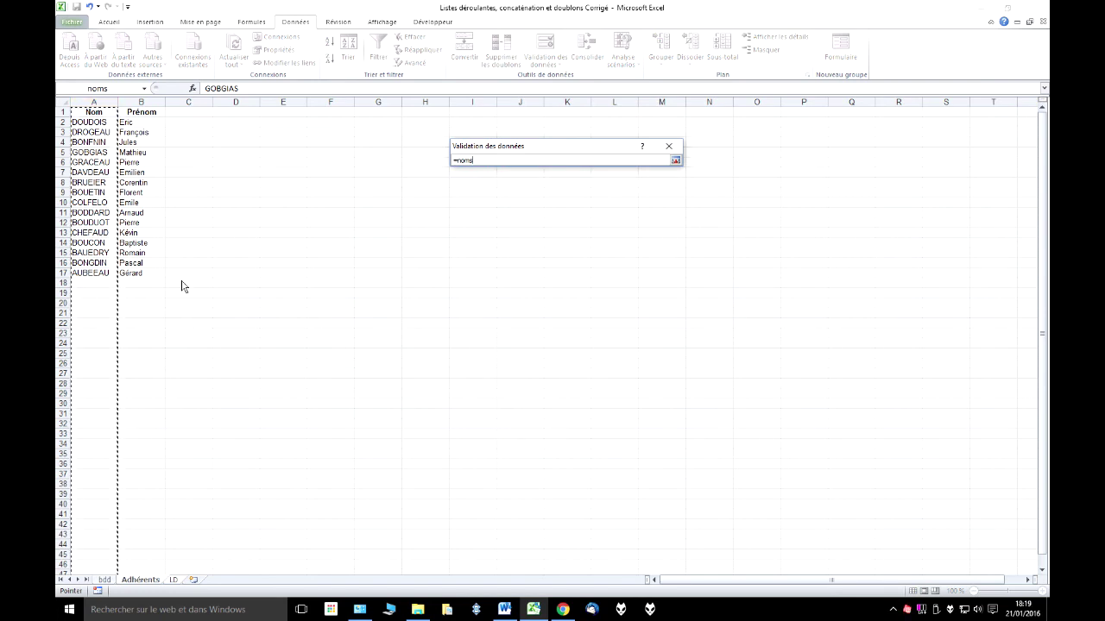
left_click(674, 161)
left_click(616, 314)
left_click(354, 197)
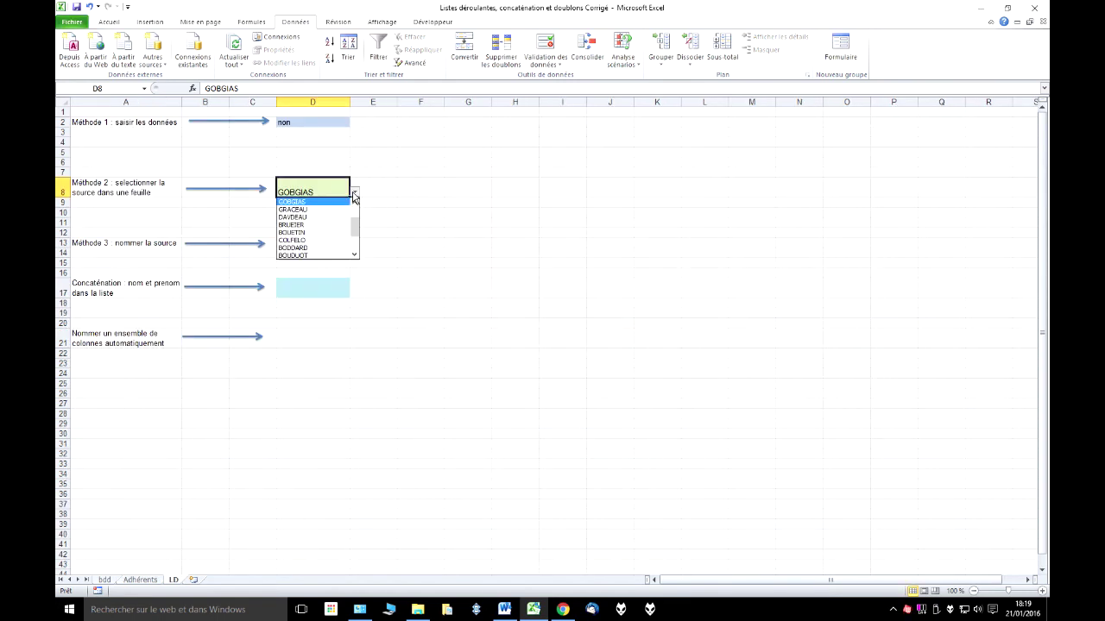
left_click(355, 254)
left_click(354, 254)
left_click(355, 255)
left_click(354, 217)
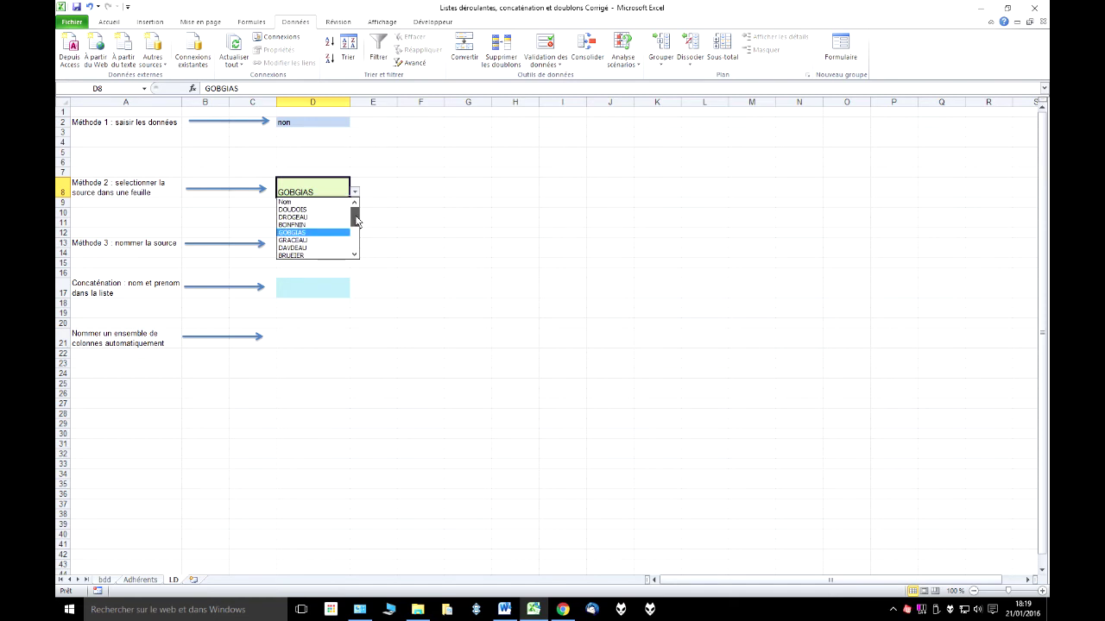
left_click(151, 582)
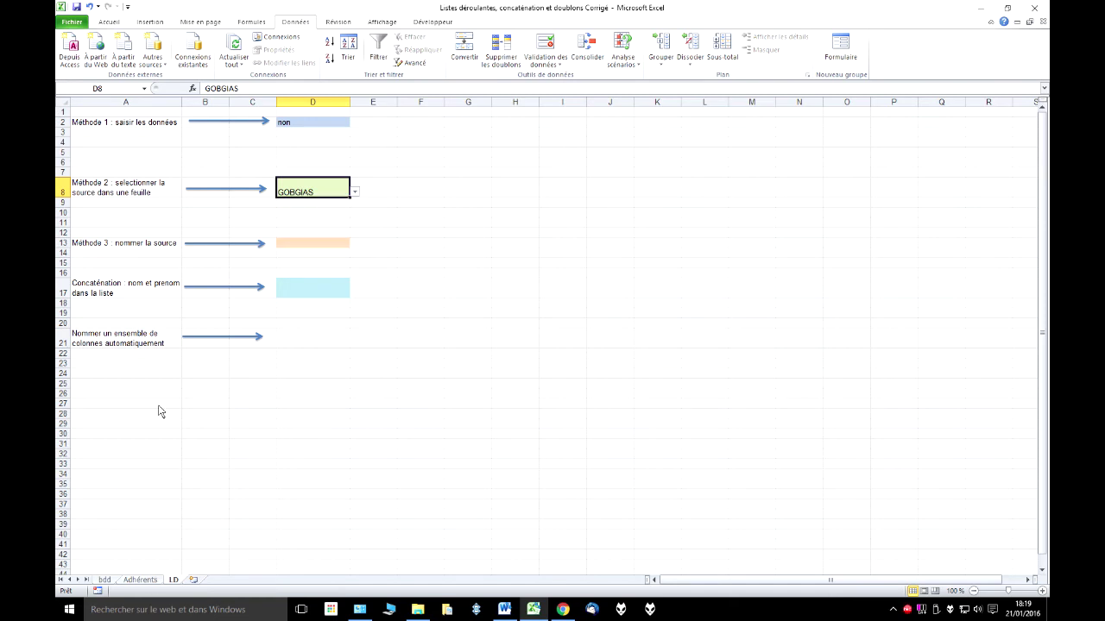
Step: Add test in A18 below the last name on the Adhérents sheet
left_click(144, 584)
left_click(98, 284)
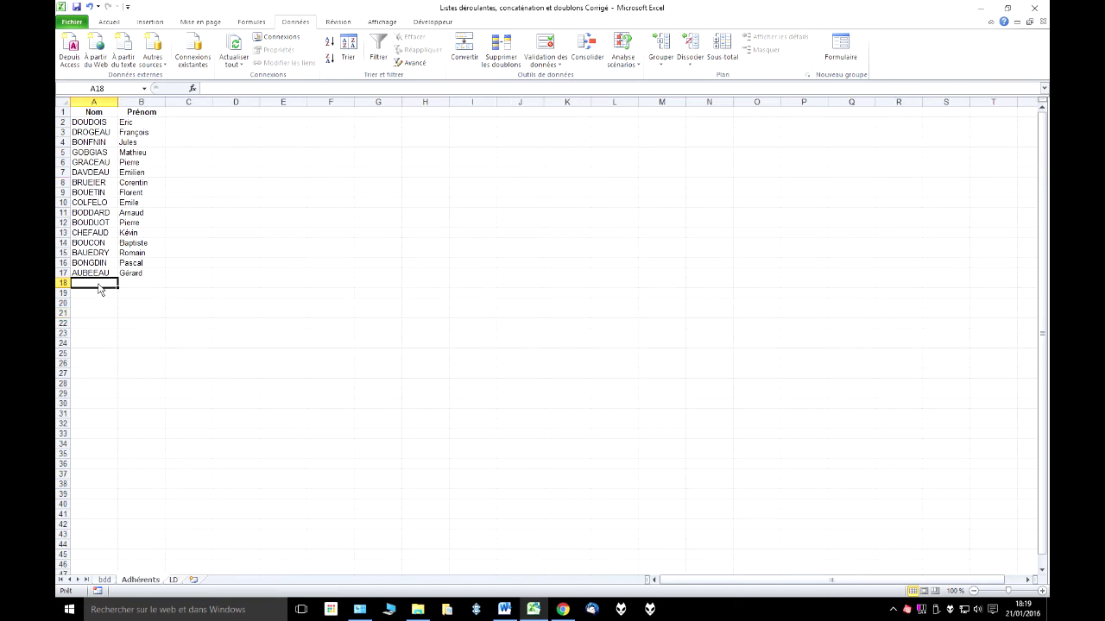
type("test")
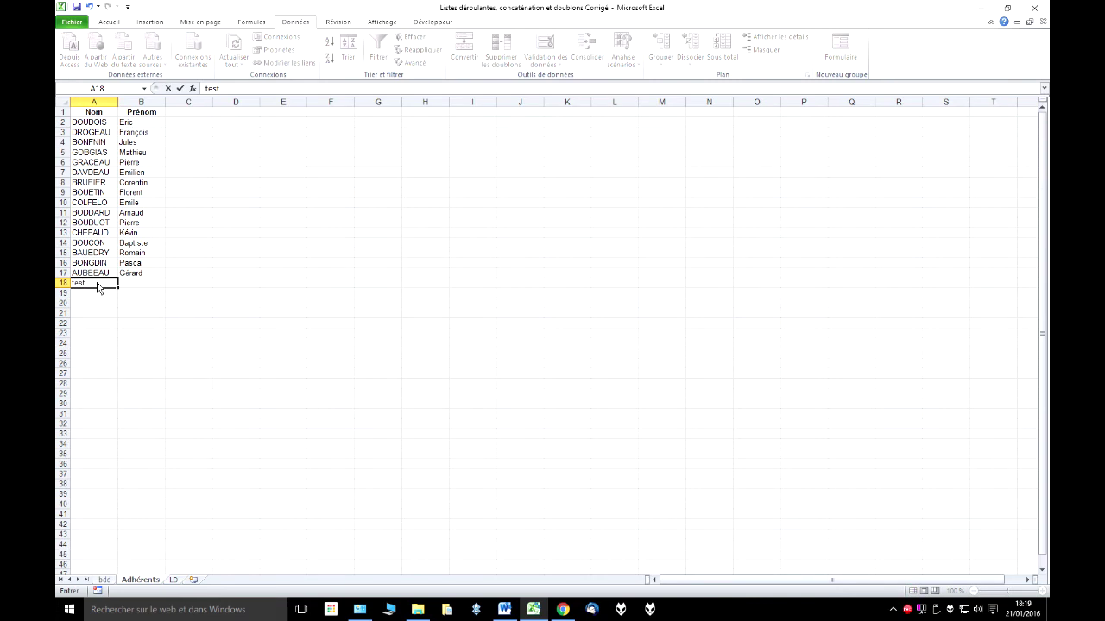
left_click(93, 255)
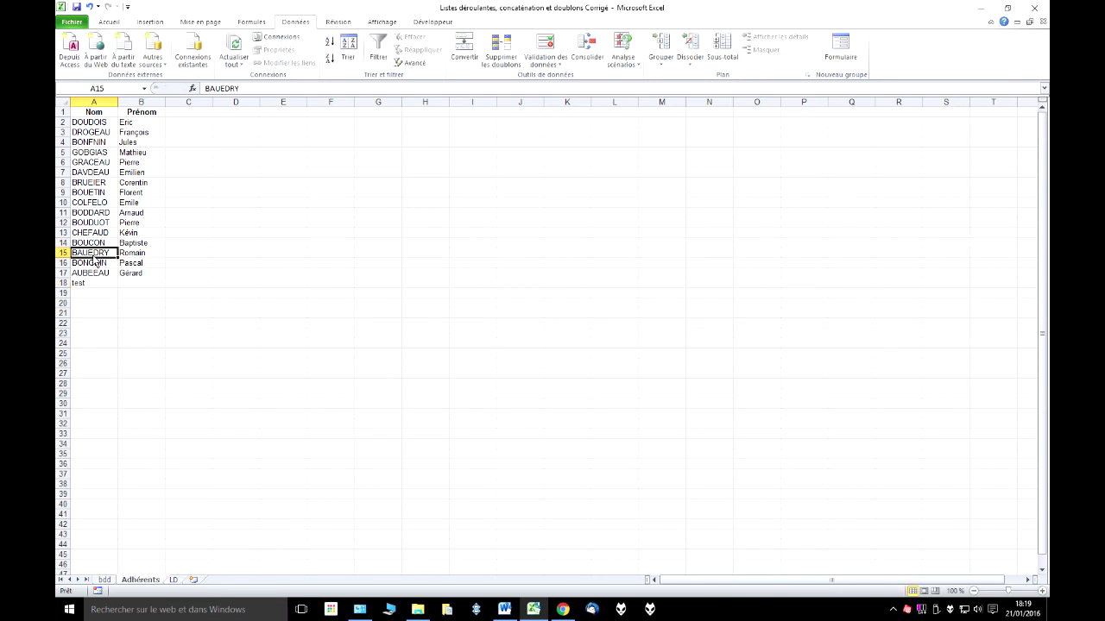
Step: Choose test from D8's drop-down on the LD sheet
left_click(174, 580)
left_click(355, 192)
left_click_drag(355, 226, 355, 252)
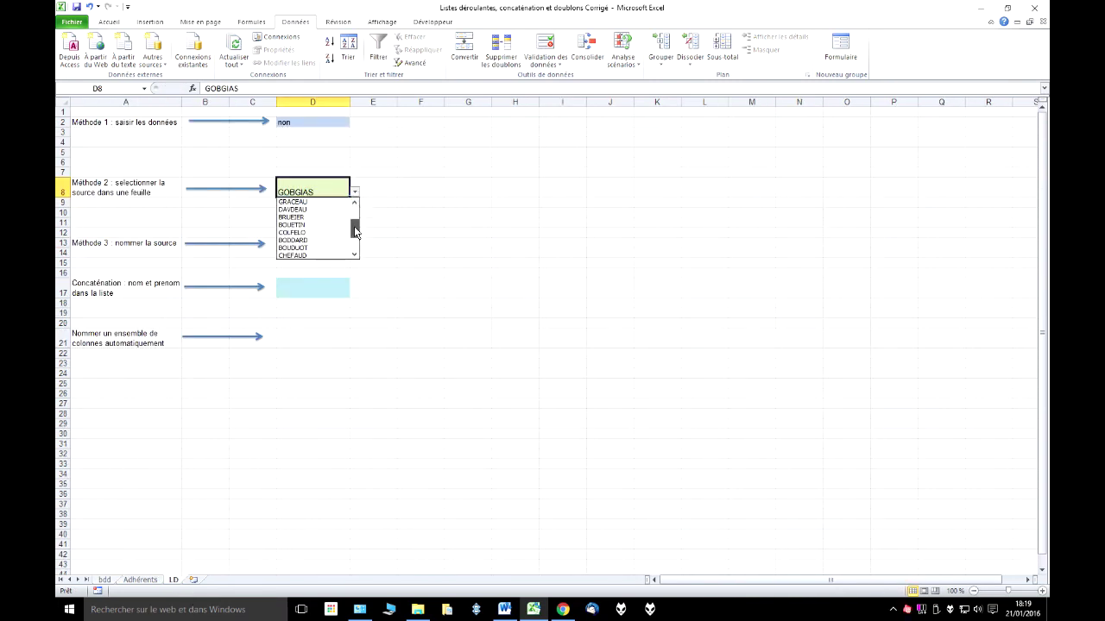
left_click(298, 256)
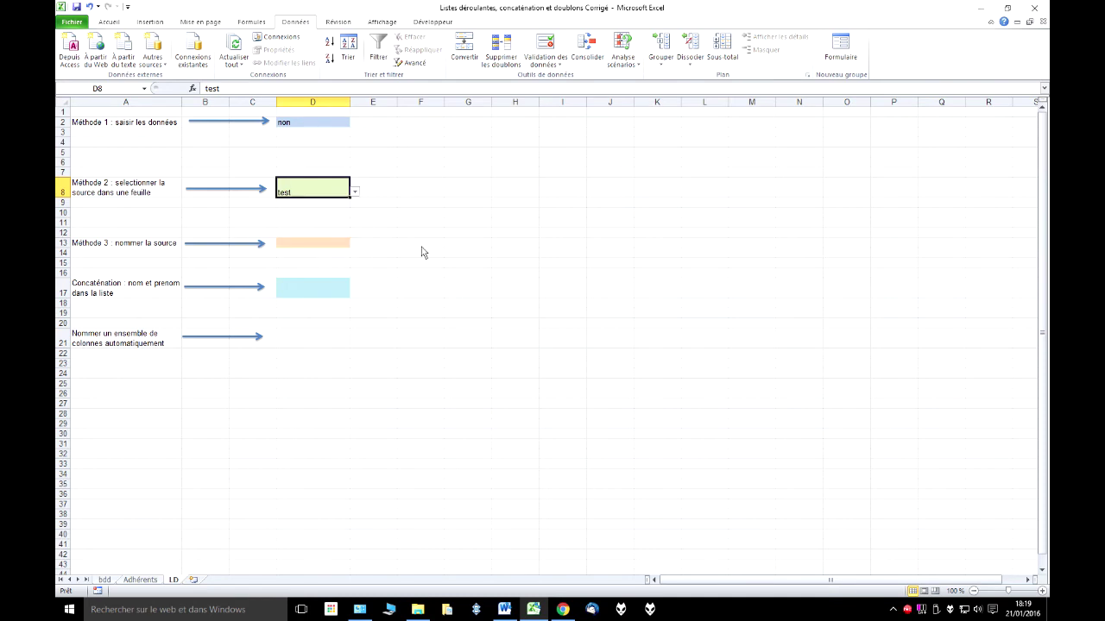
Step: Select column A on Adhérents and name it noms in the Name Box
right_click(908, 610)
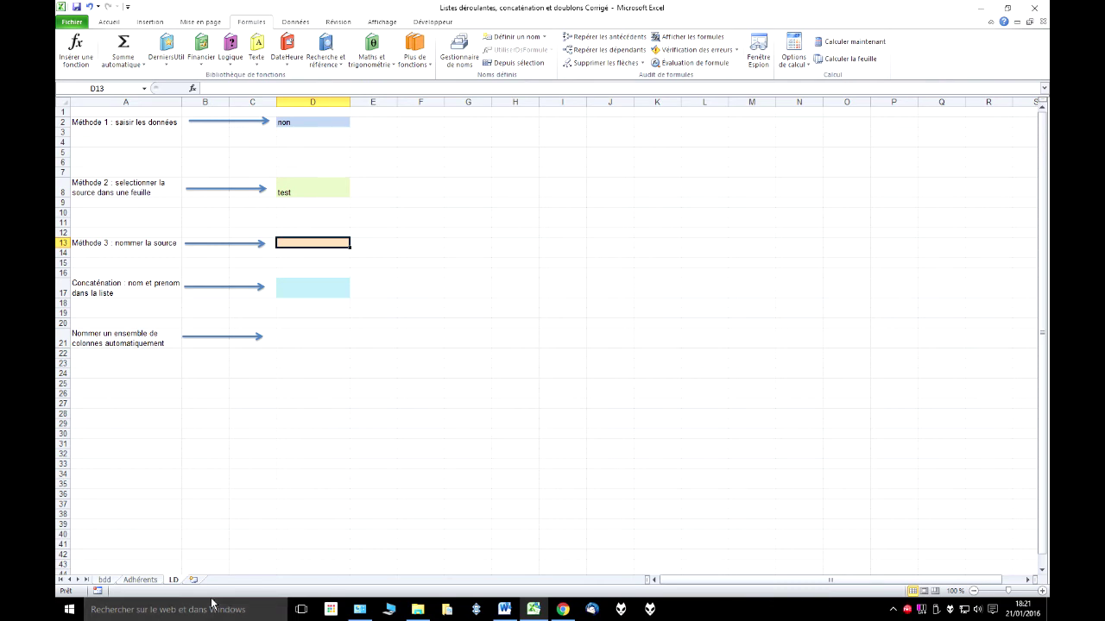
left_click(140, 580)
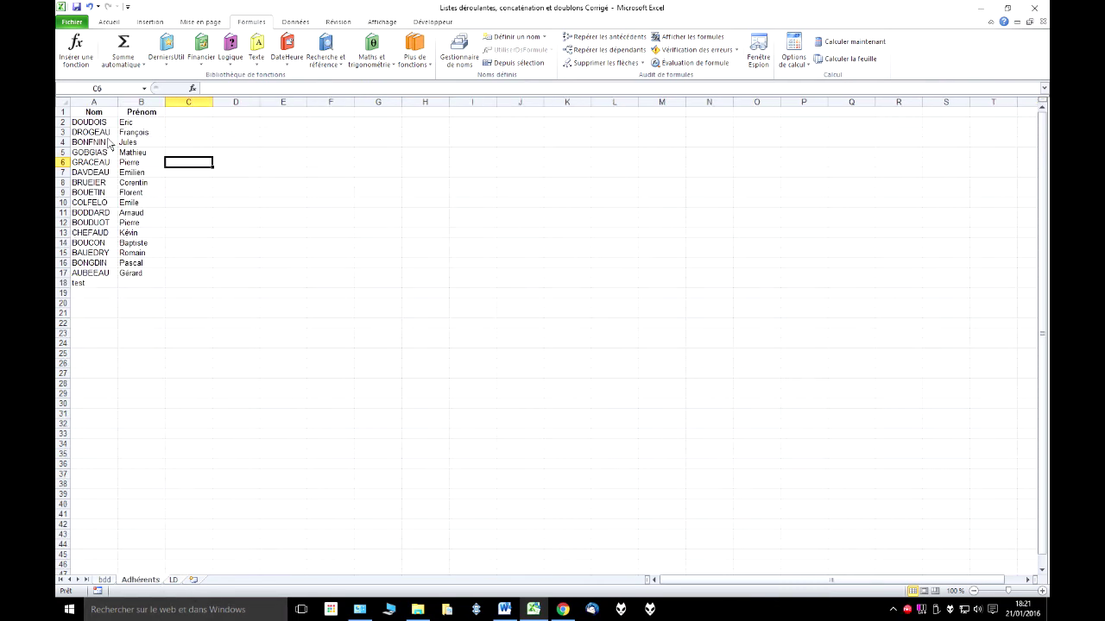
left_click(101, 106)
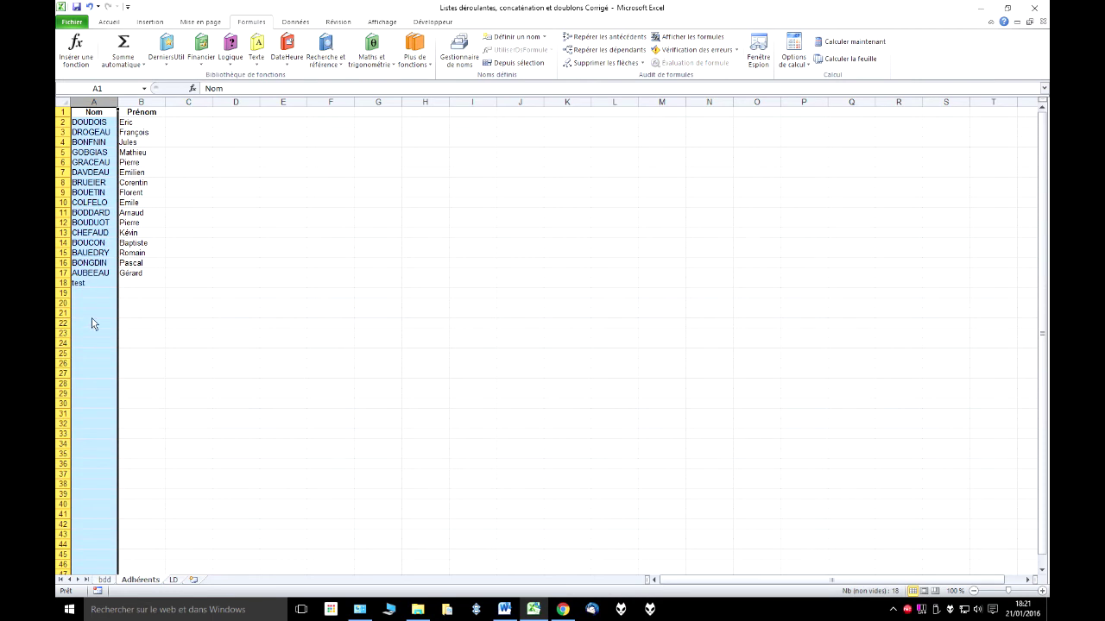
left_click(124, 89)
key("Return")
Step: Give LD's D13 a list validation whose source is the pasted name noms
left_click(174, 580)
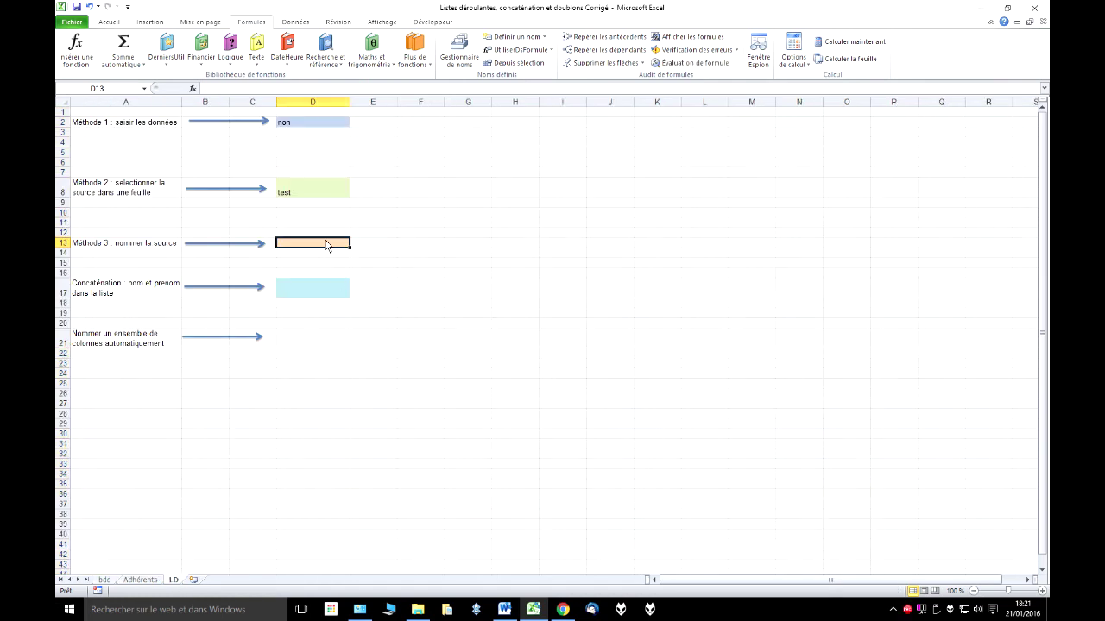
left_click(295, 21)
left_click(543, 43)
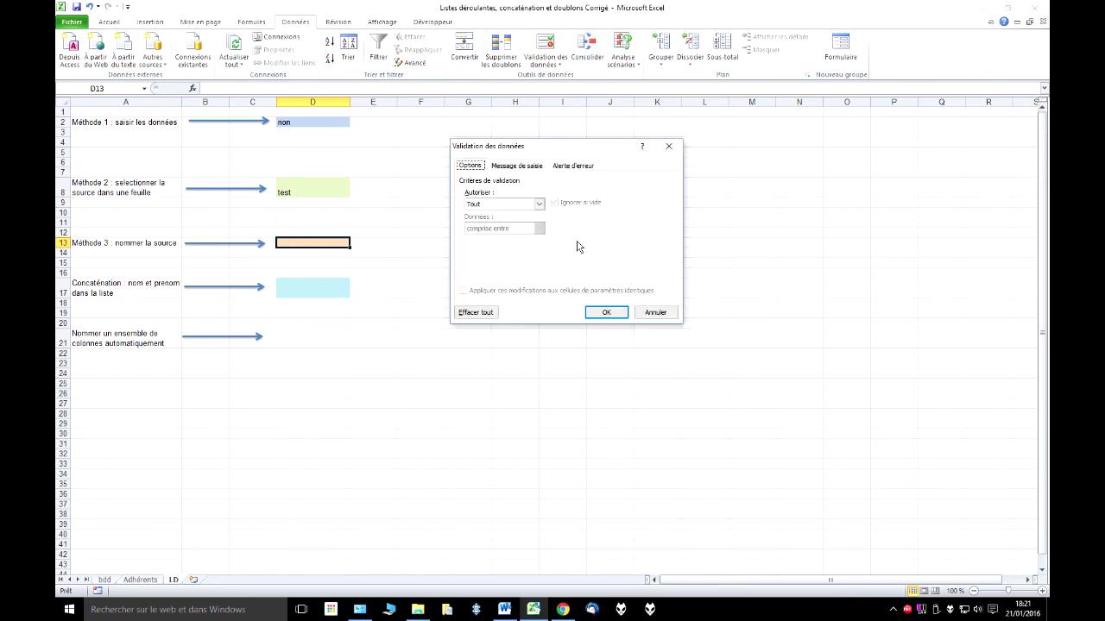
left_click(539, 204)
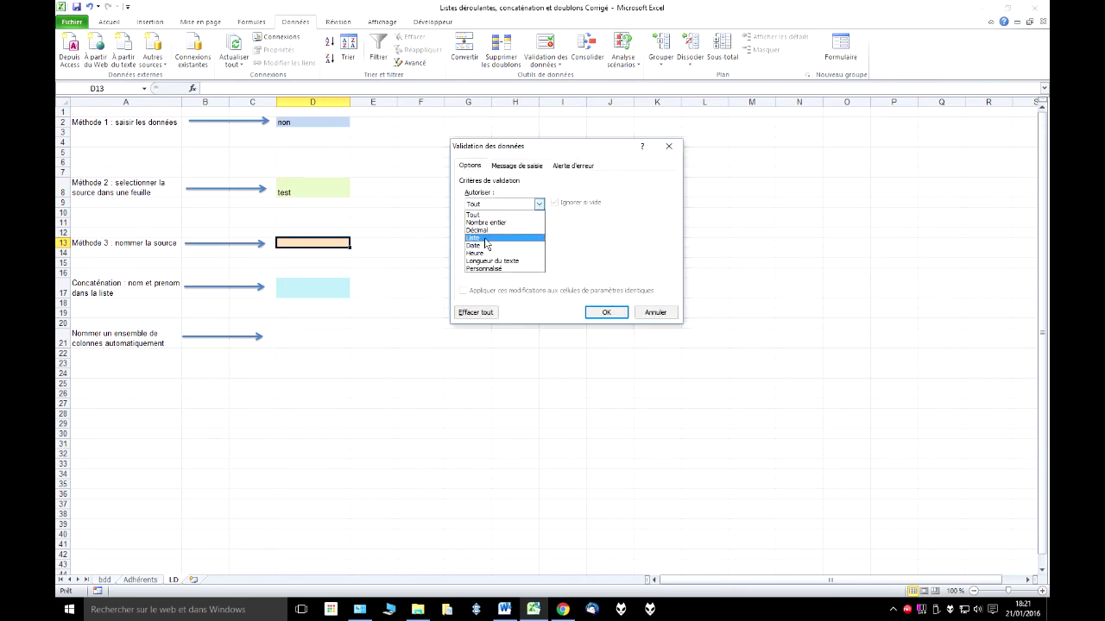
left_click(485, 238)
left_click(504, 252)
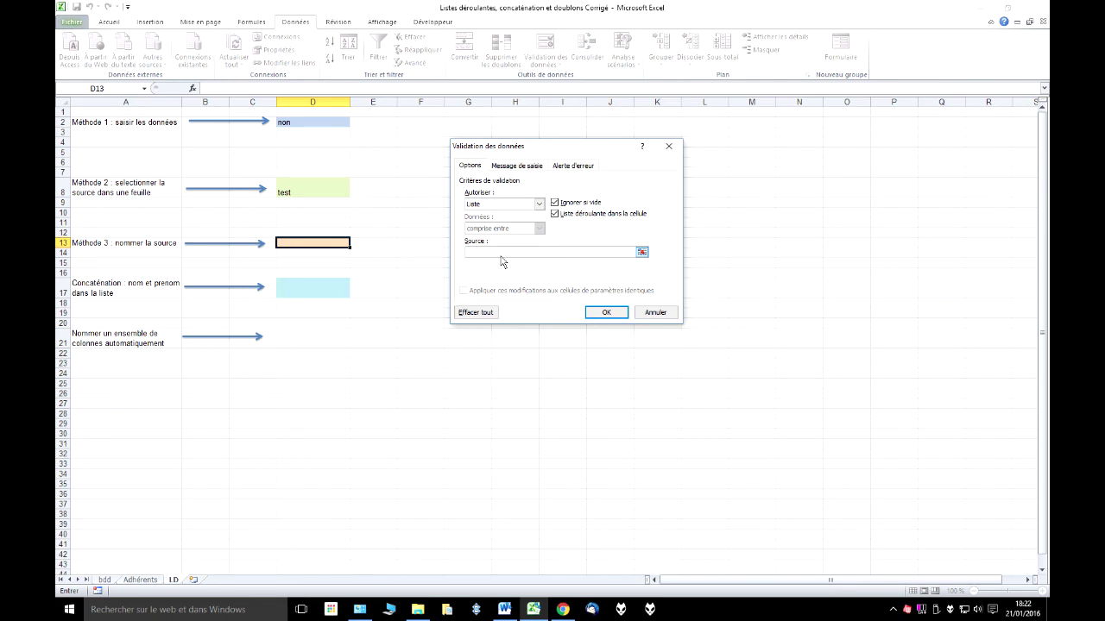
key("F3")
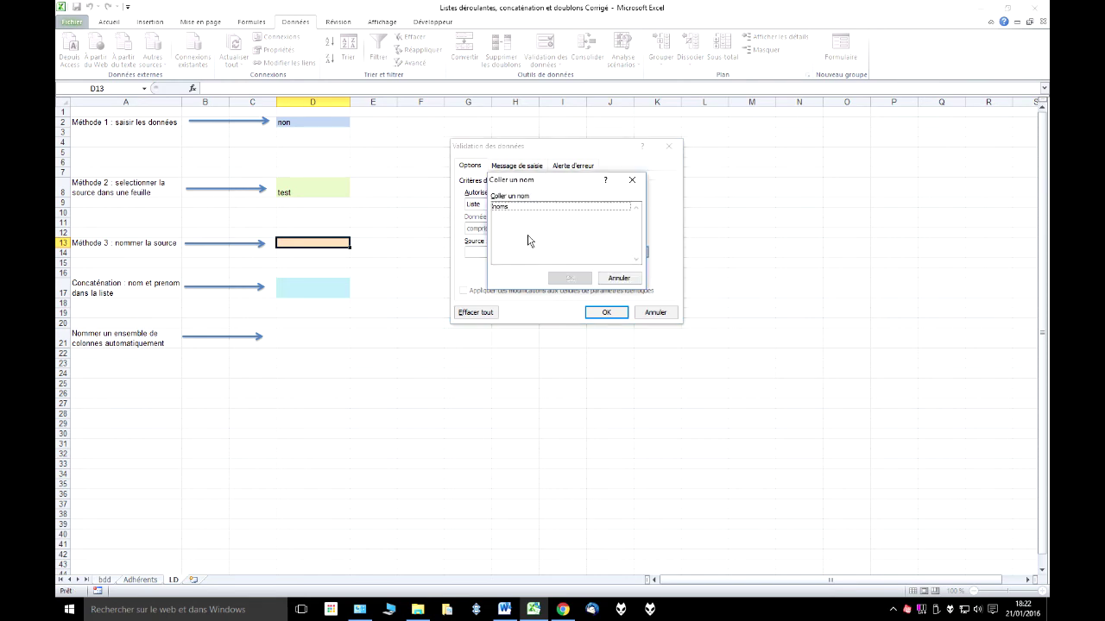
left_click(516, 209)
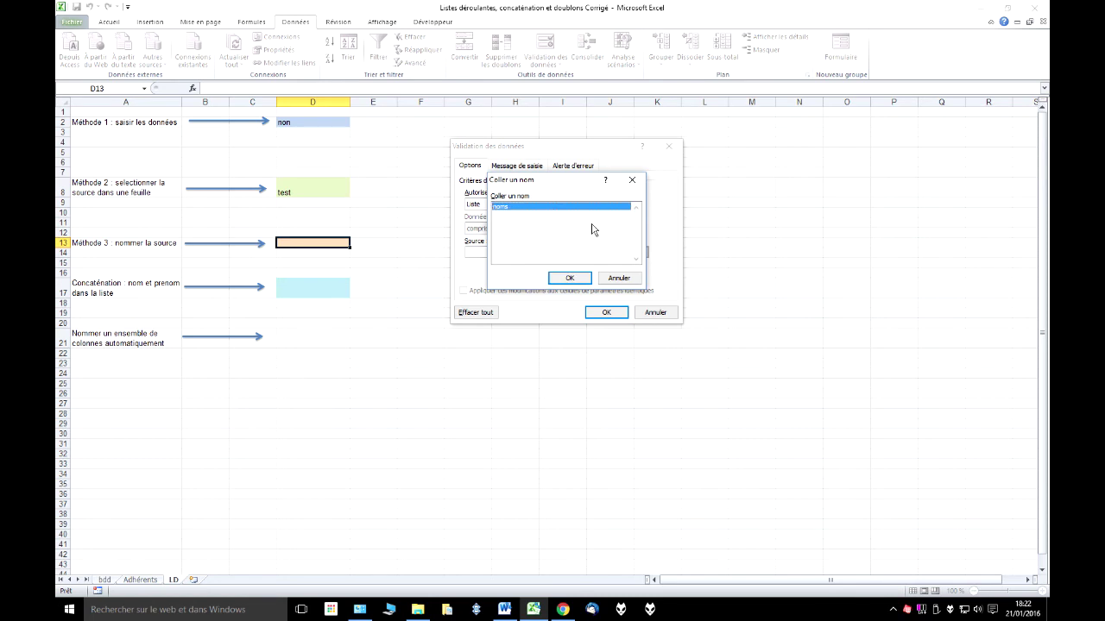
left_click(570, 278)
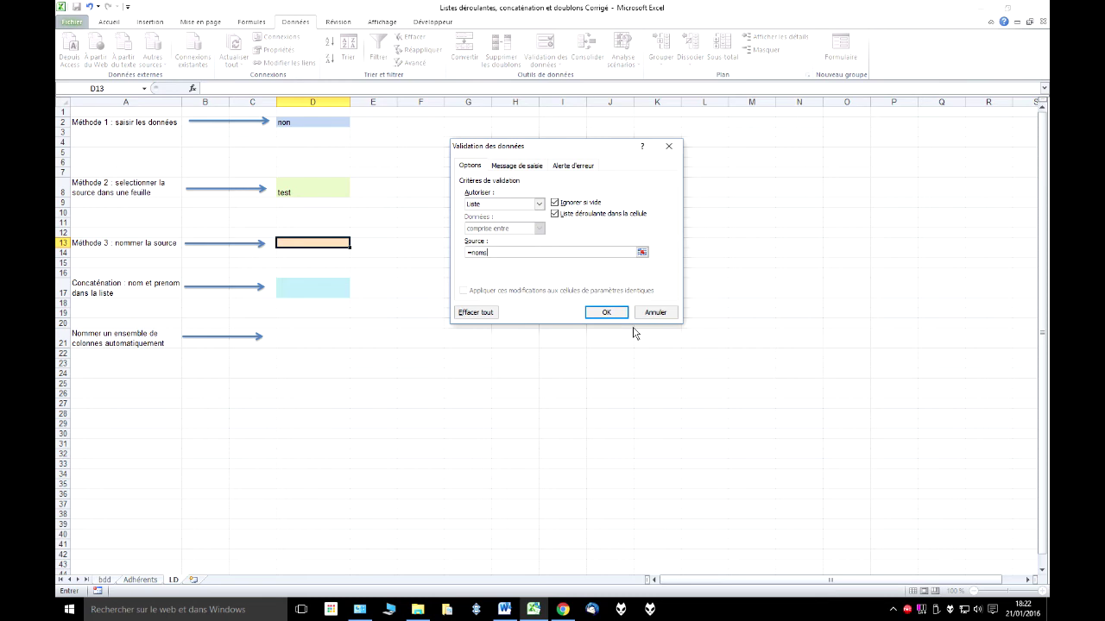
left_click(611, 314)
left_click(355, 244)
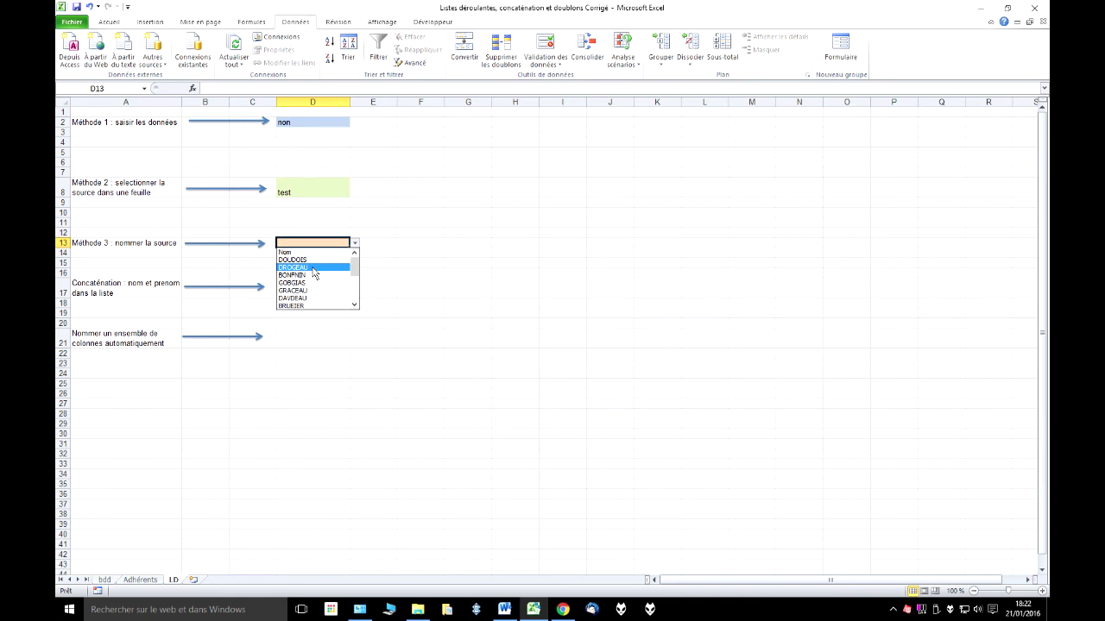
Step: Pick DROGEAU for D13, then go to the Adhérents sheet
left_click(315, 268)
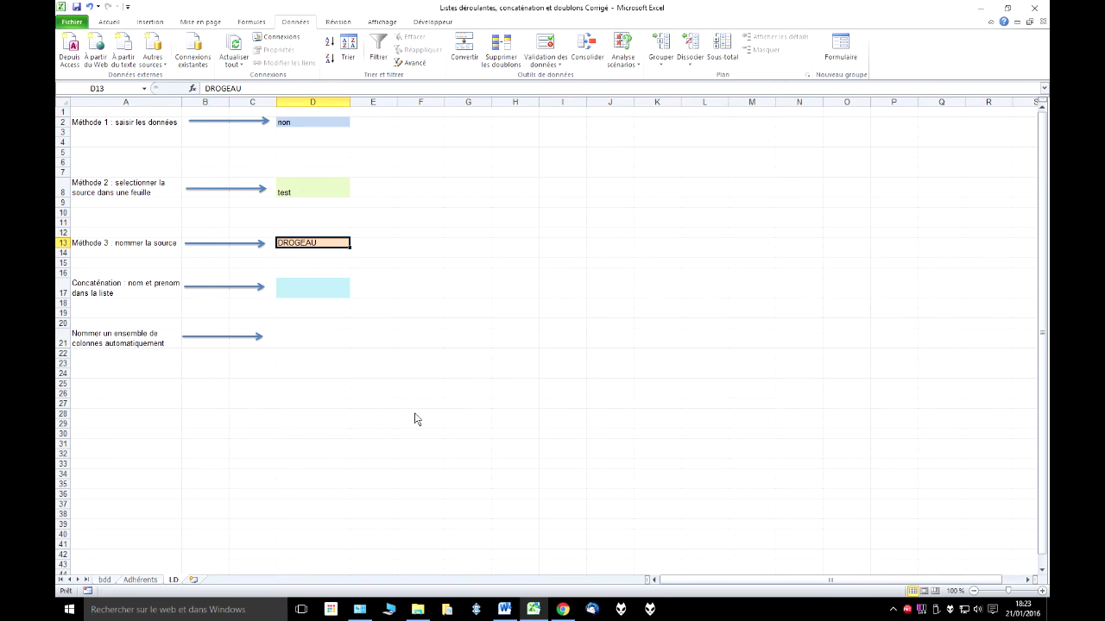
left_click(144, 584)
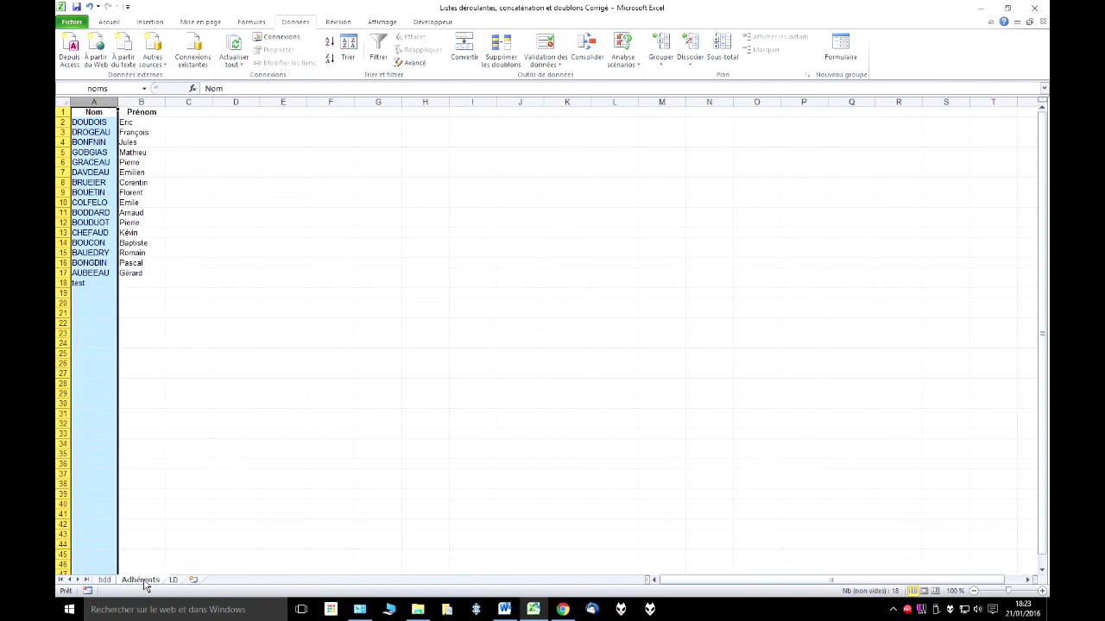
Step: Delete the noms name in the Name Manager and check D13 on LD
left_click(90, 175)
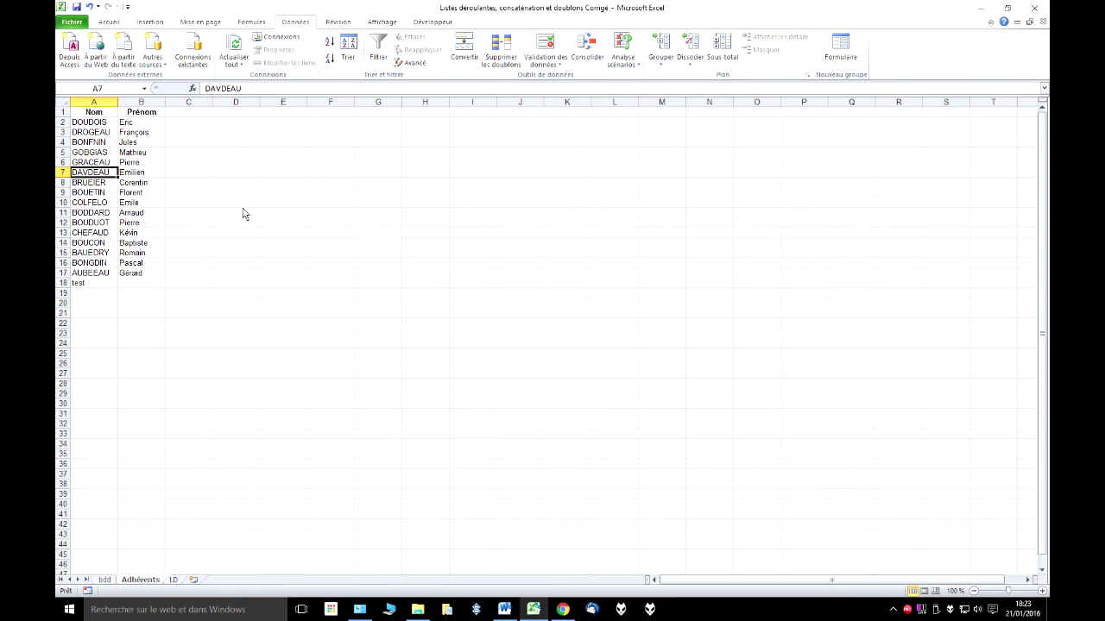
left_click(251, 24)
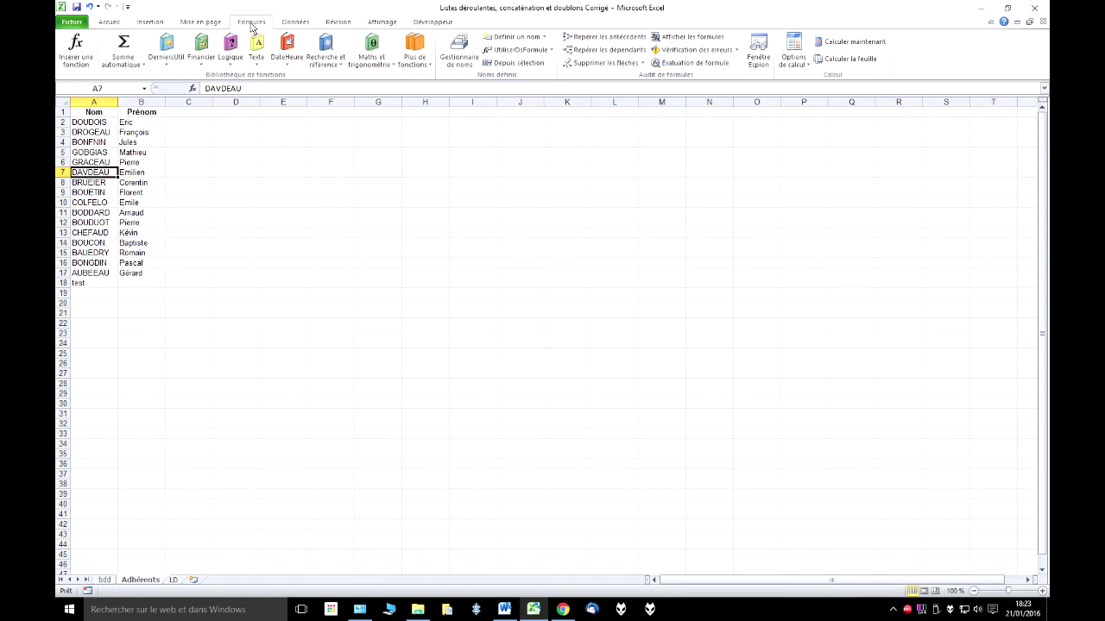
left_click(459, 50)
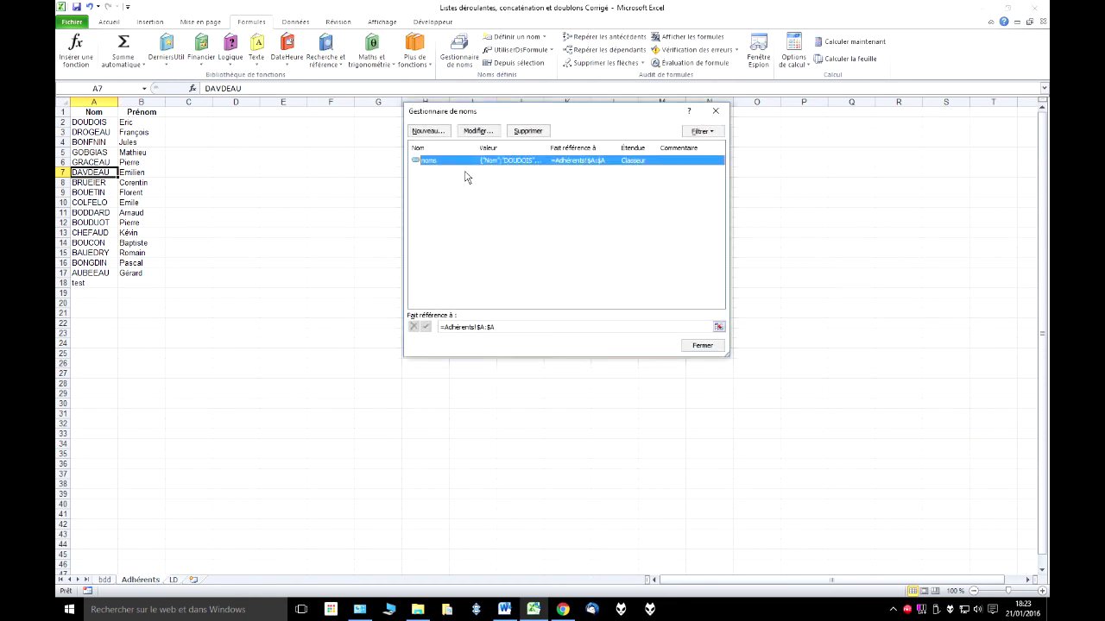
left_click(527, 131)
left_click(521, 330)
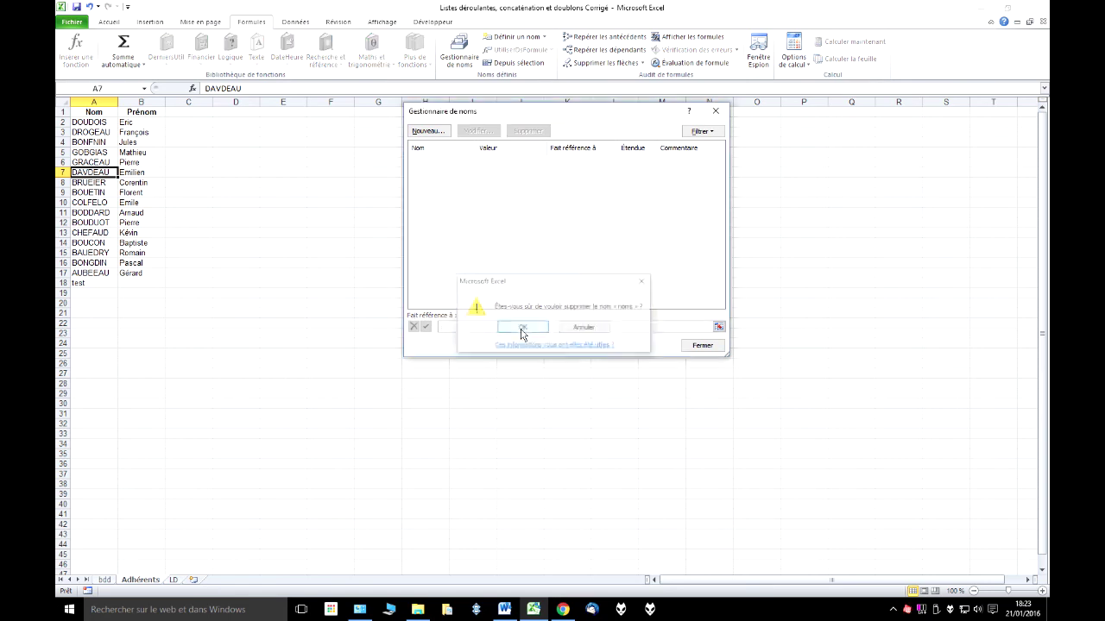
left_click(715, 345)
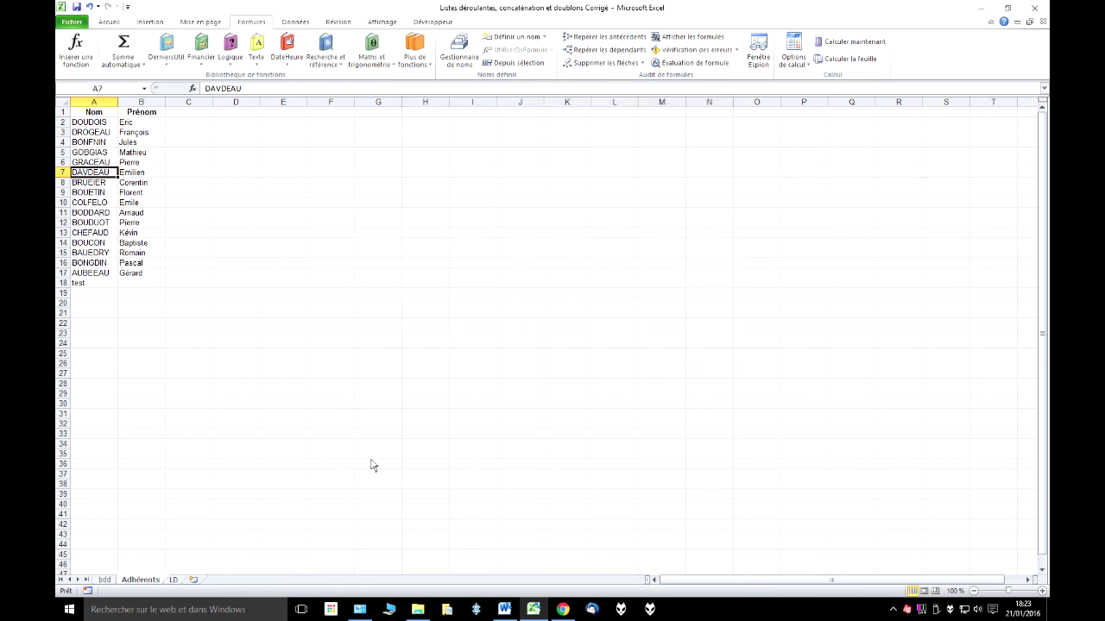
left_click(172, 580)
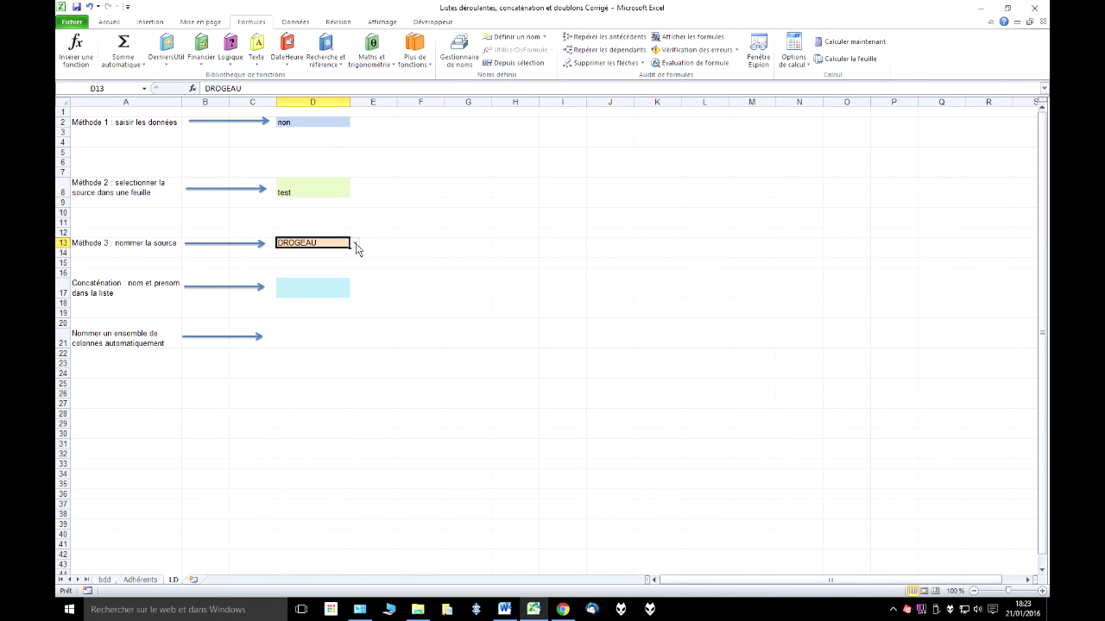
left_click(140, 580)
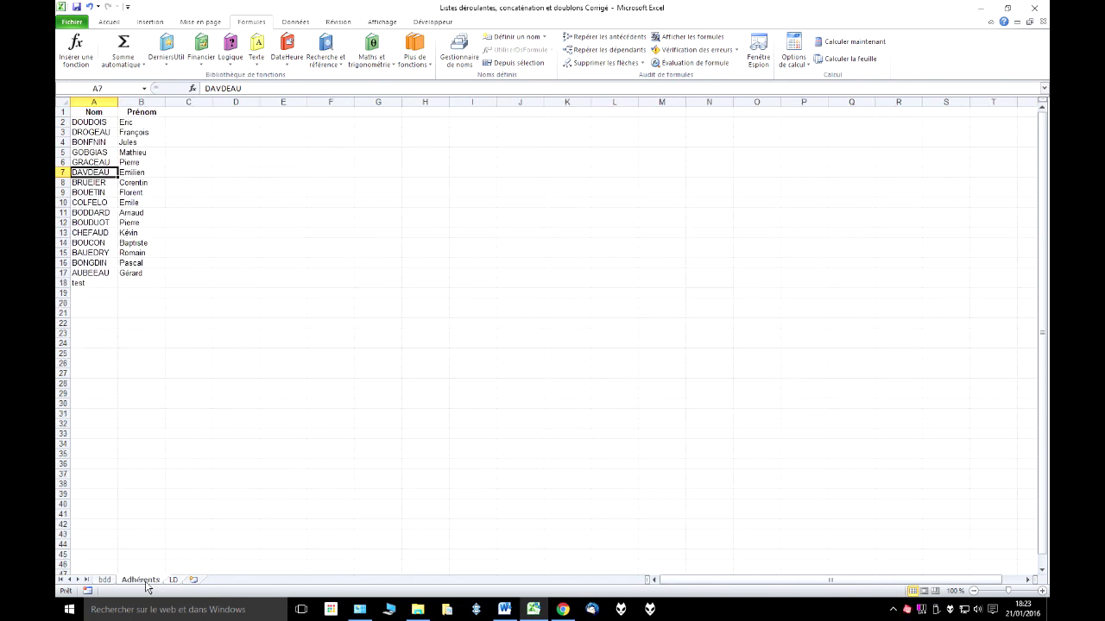
Step: Create the name Nom for column A from its top row and verify the range
left_click(95, 102)
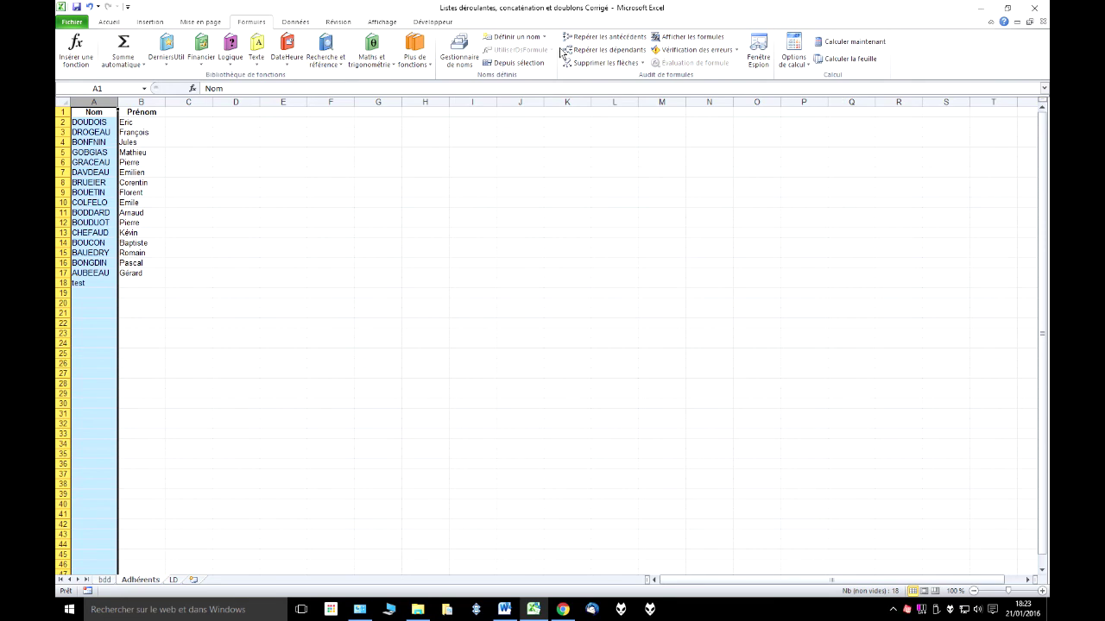
left_click(522, 69)
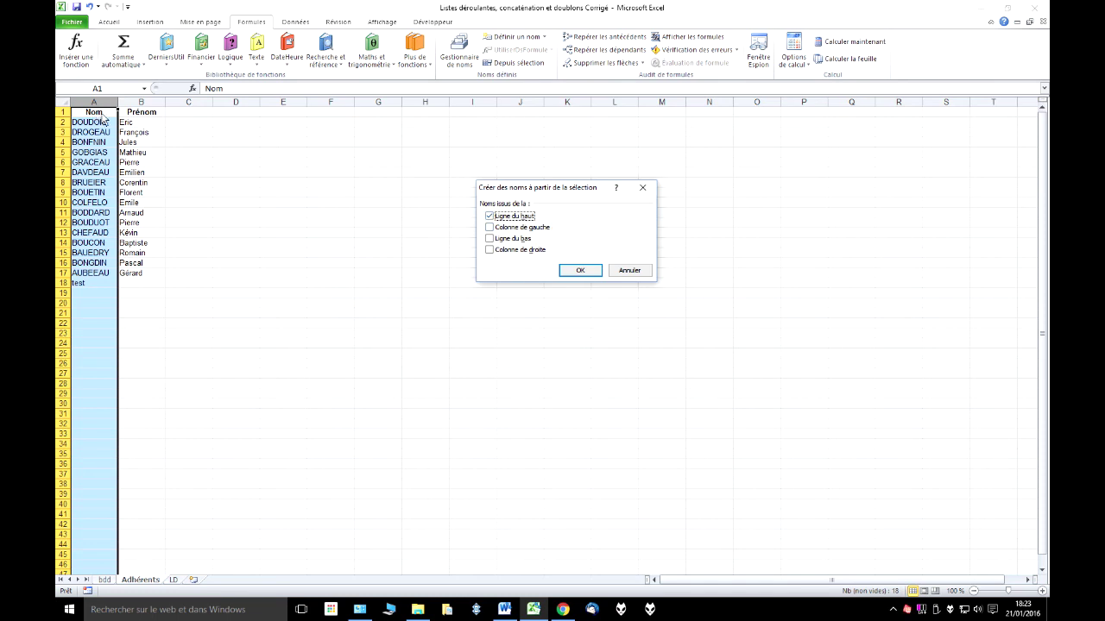
left_click(580, 270)
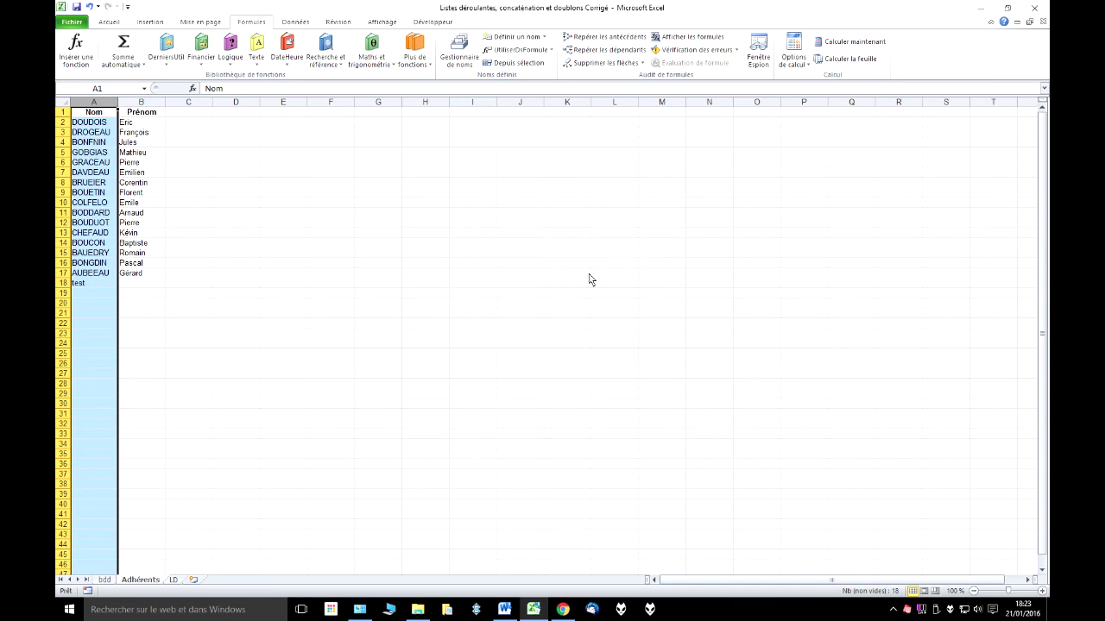
left_click(95, 175)
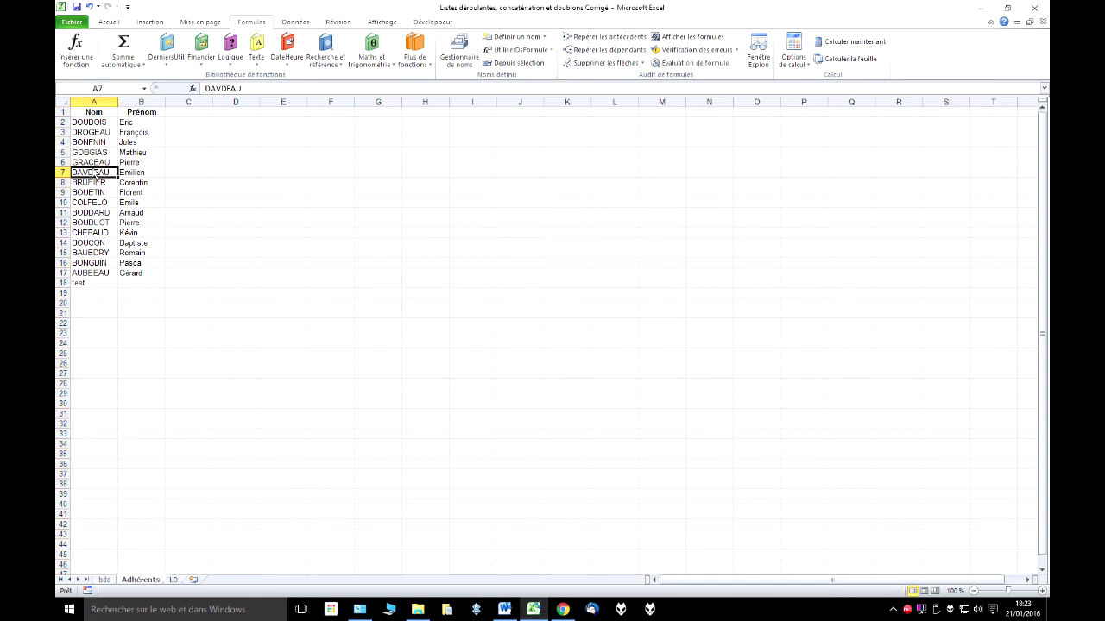
left_click(144, 89)
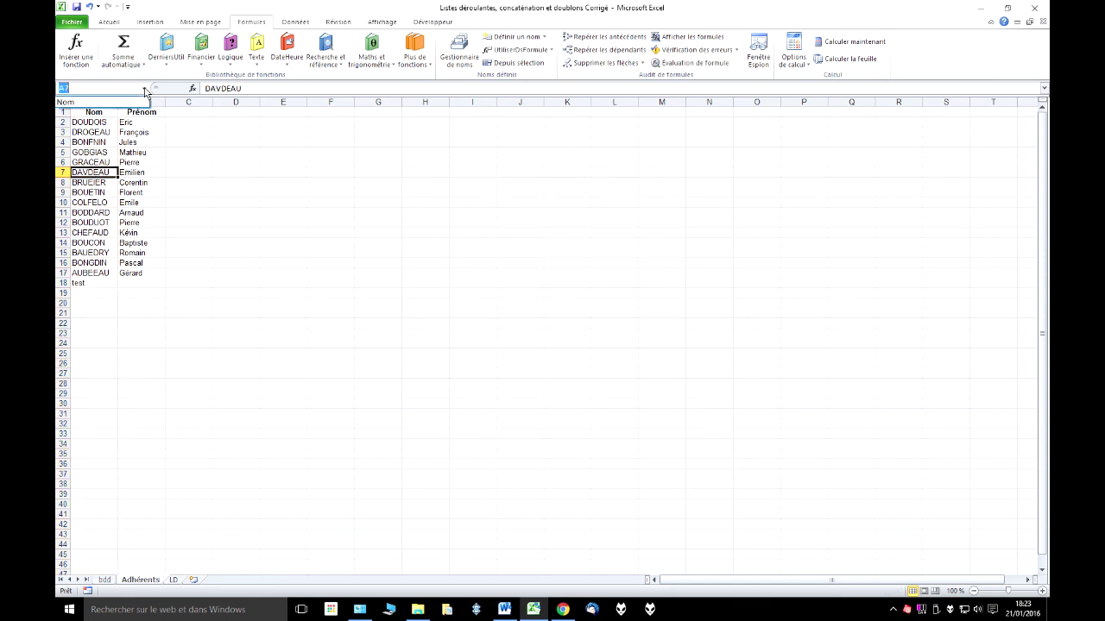
left_click(104, 103)
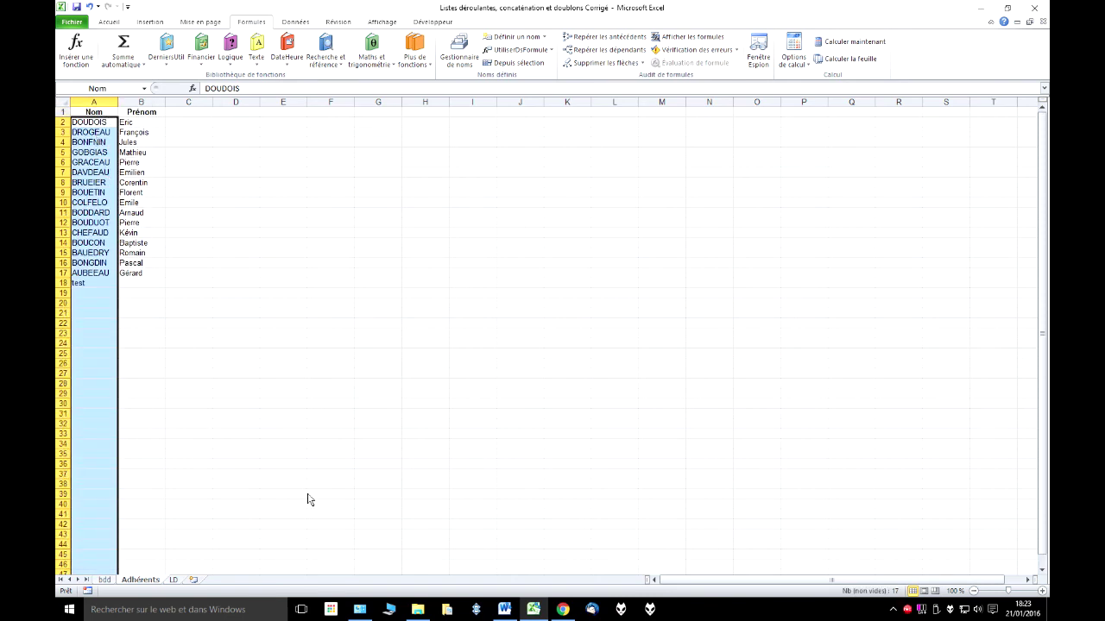
left_click(174, 580)
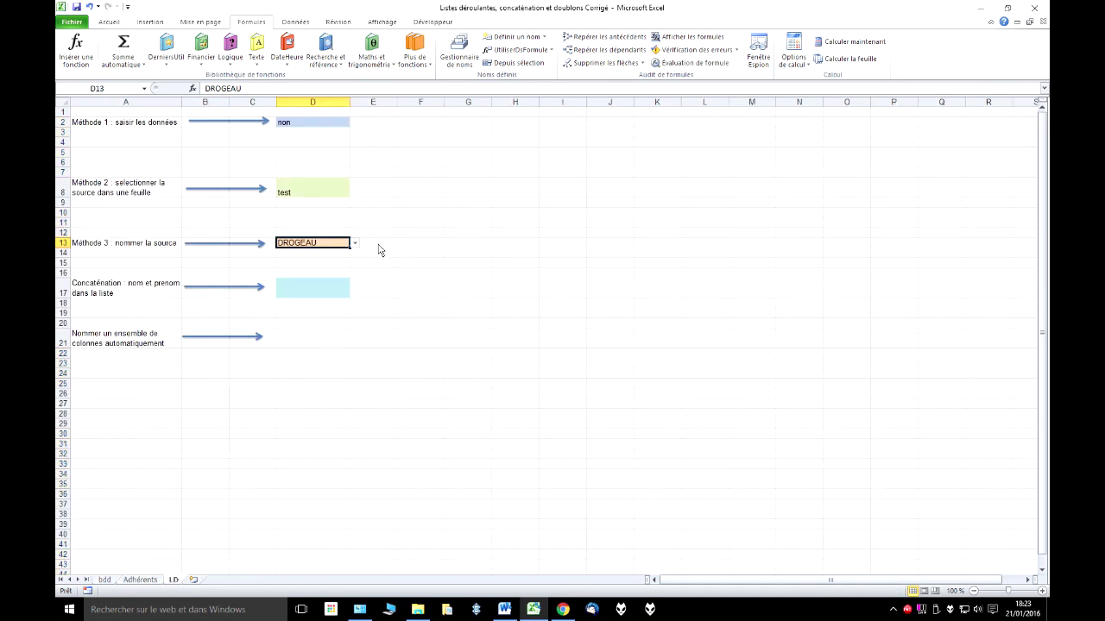
Step: Change D13's list source from =noms to =nom
left_click(291, 24)
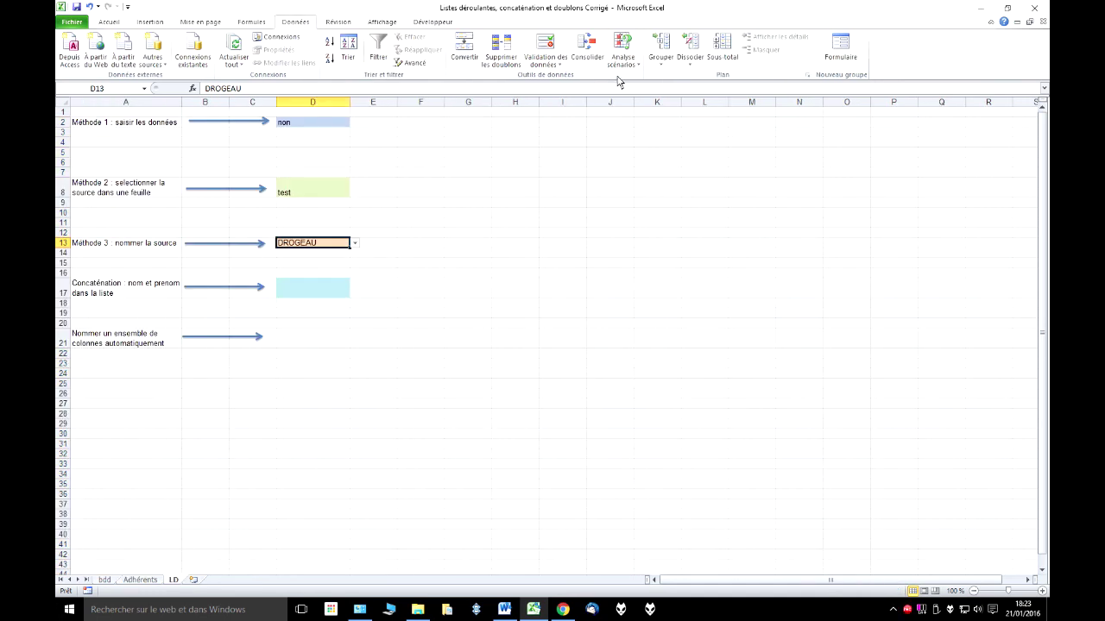
left_click(544, 45)
left_click(508, 257)
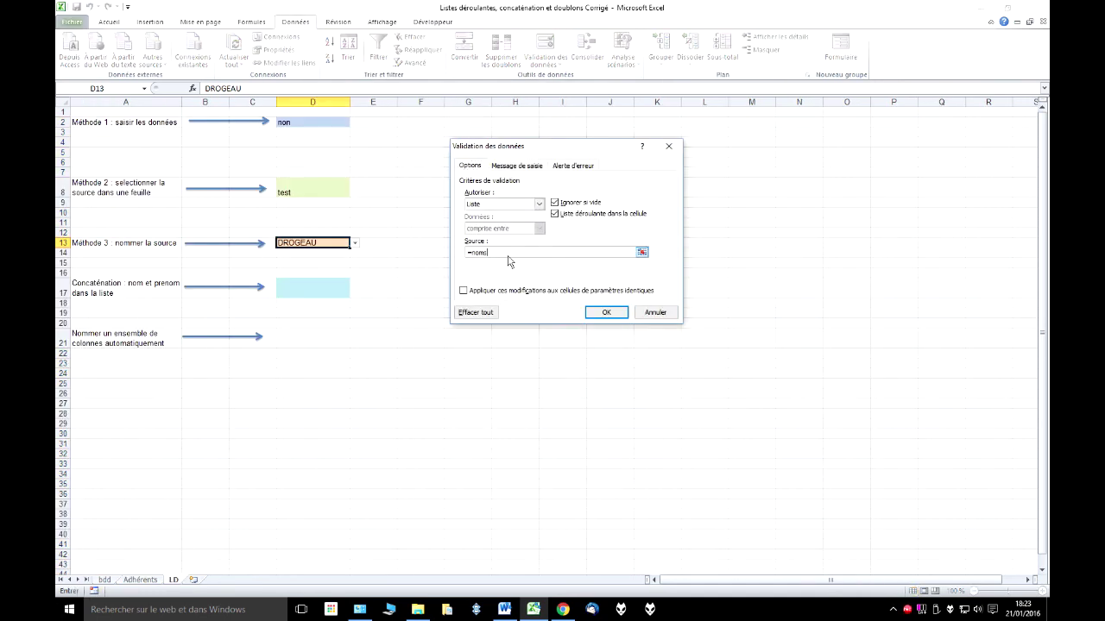
key("BackSpace")
left_click(606, 312)
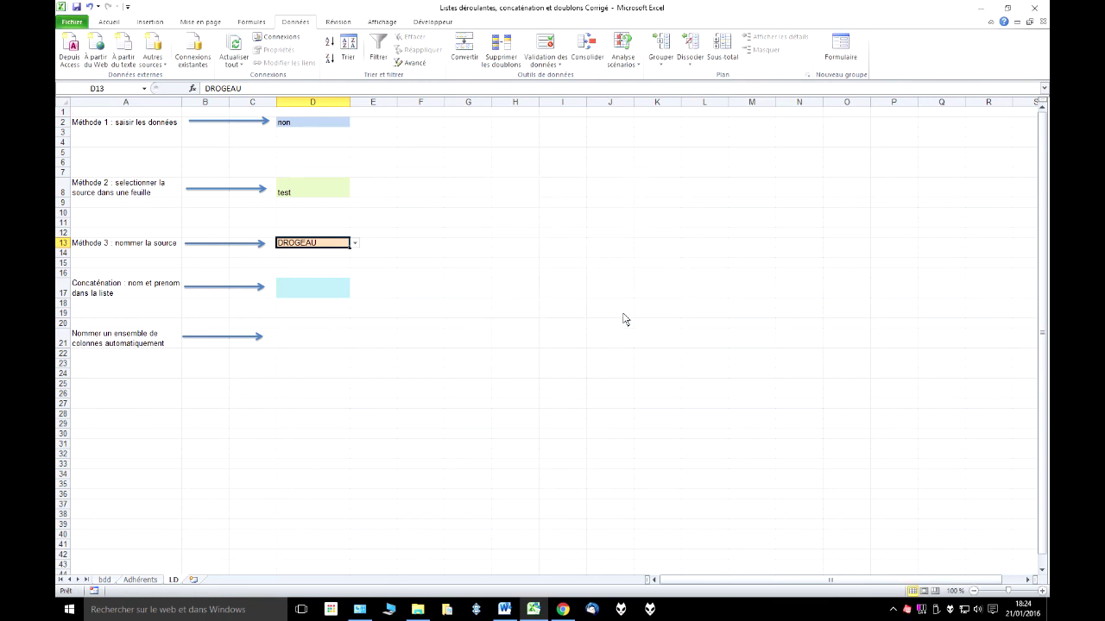
Step: Scroll D13's drop-down to its last entry, test, then close it
left_click(362, 246)
left_click(348, 244)
left_click(353, 242)
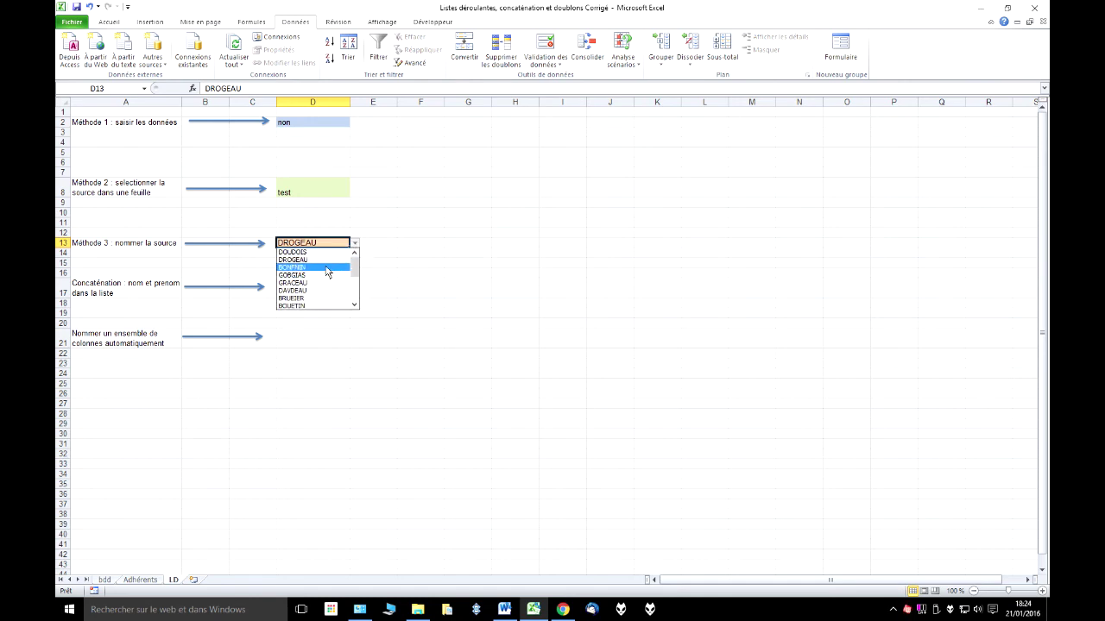
left_click(354, 306)
left_click(354, 306)
left_click(353, 305)
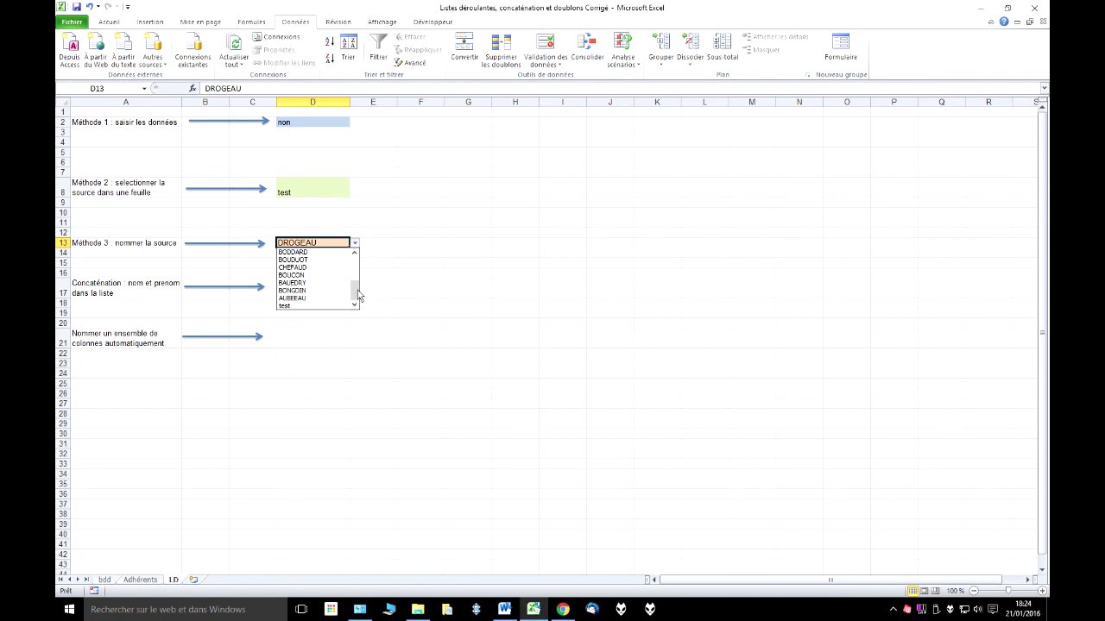
key("Escape")
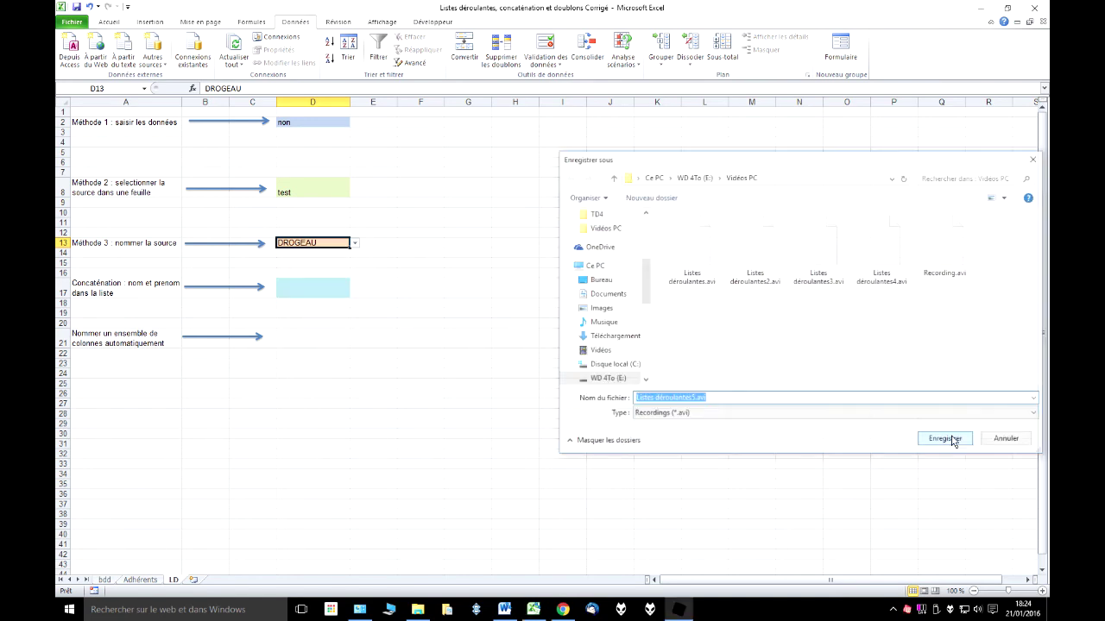
Step: Save the recording as Listes déroulantes5.avi in the Vidéos folder
left_click(953, 440)
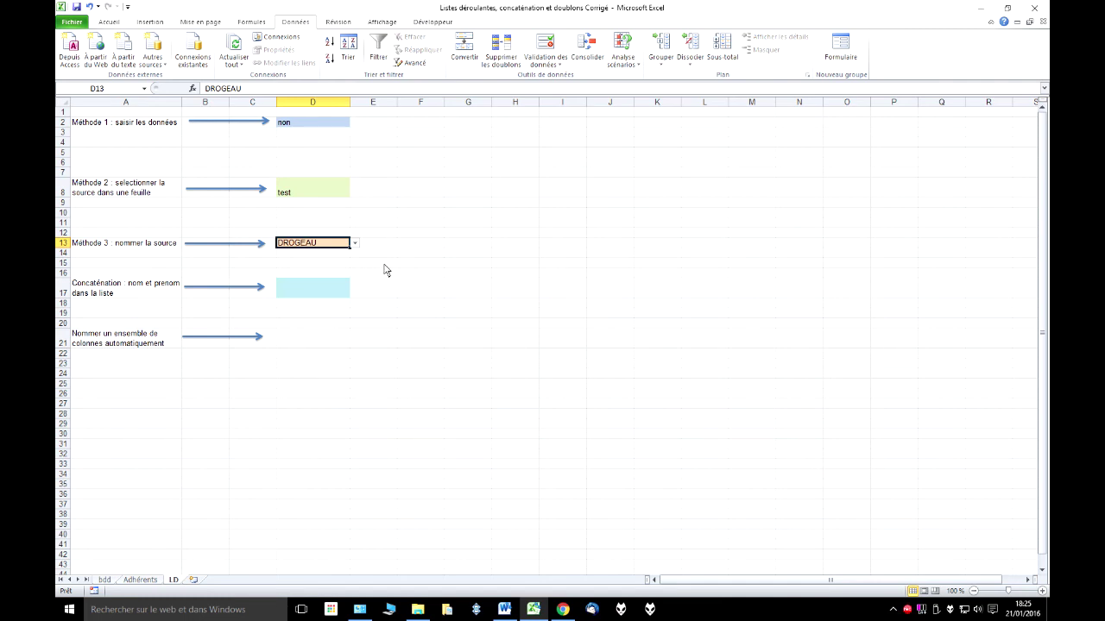
Step: Recheck D13's name list, keeping DROGEAU, then review the Adhérents Nom/Prénom table A1:B18
left_click(354, 244)
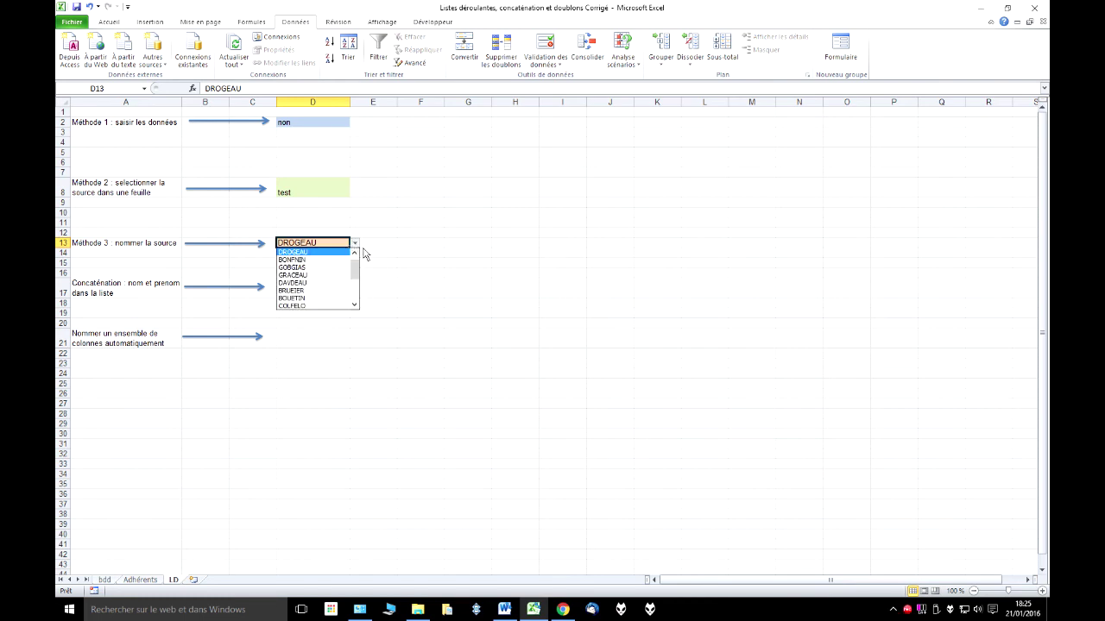
left_click(354, 244)
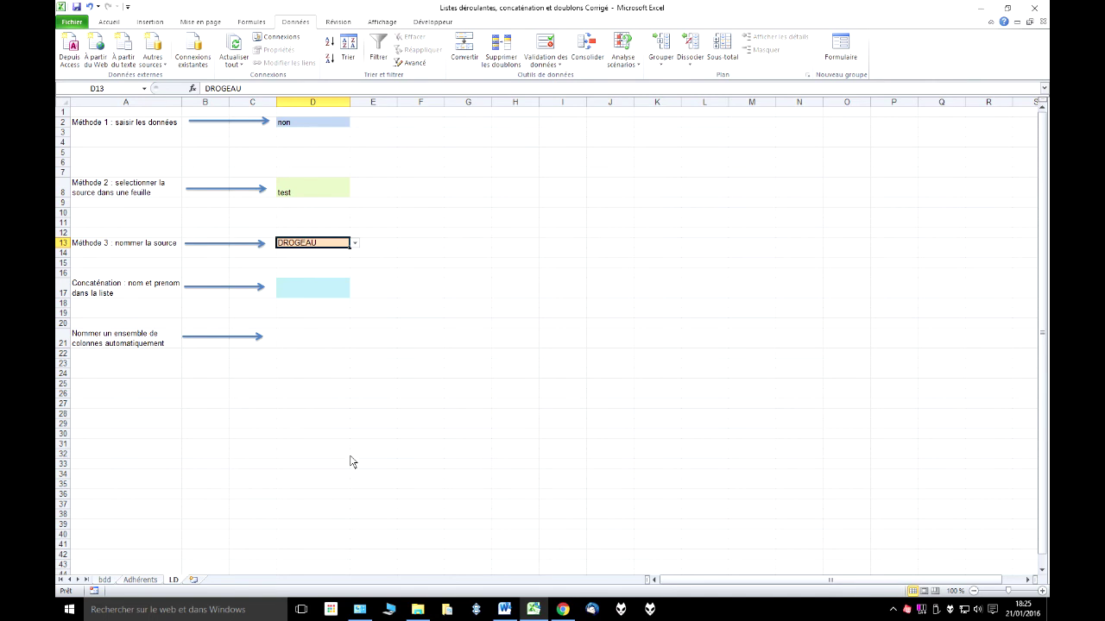
left_click(143, 581)
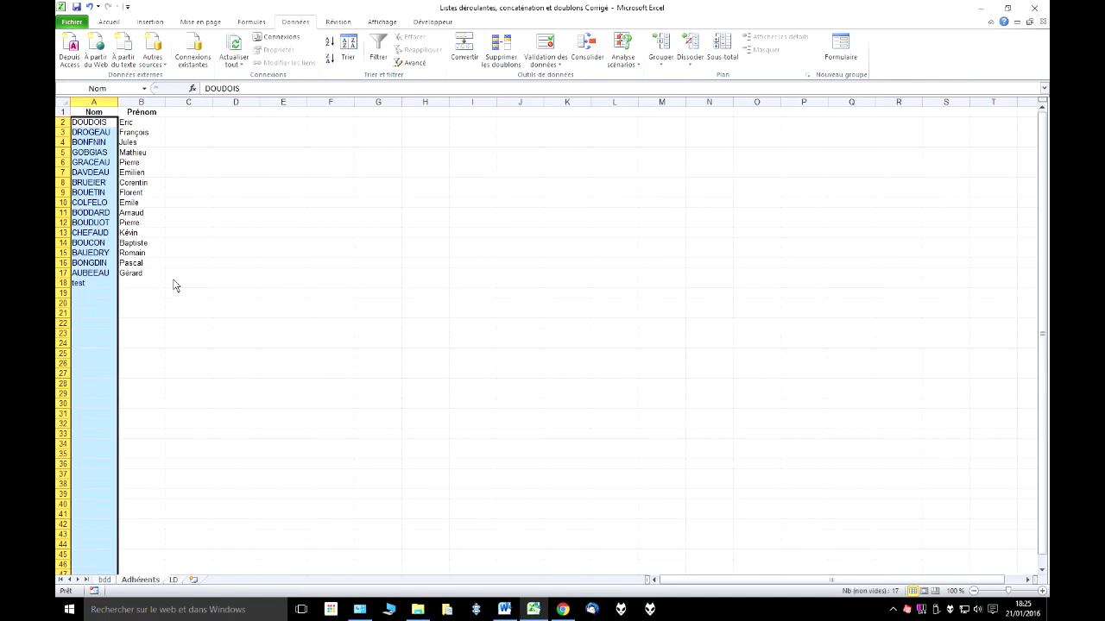
left_click(155, 224)
left_click_drag(95, 114, 160, 282)
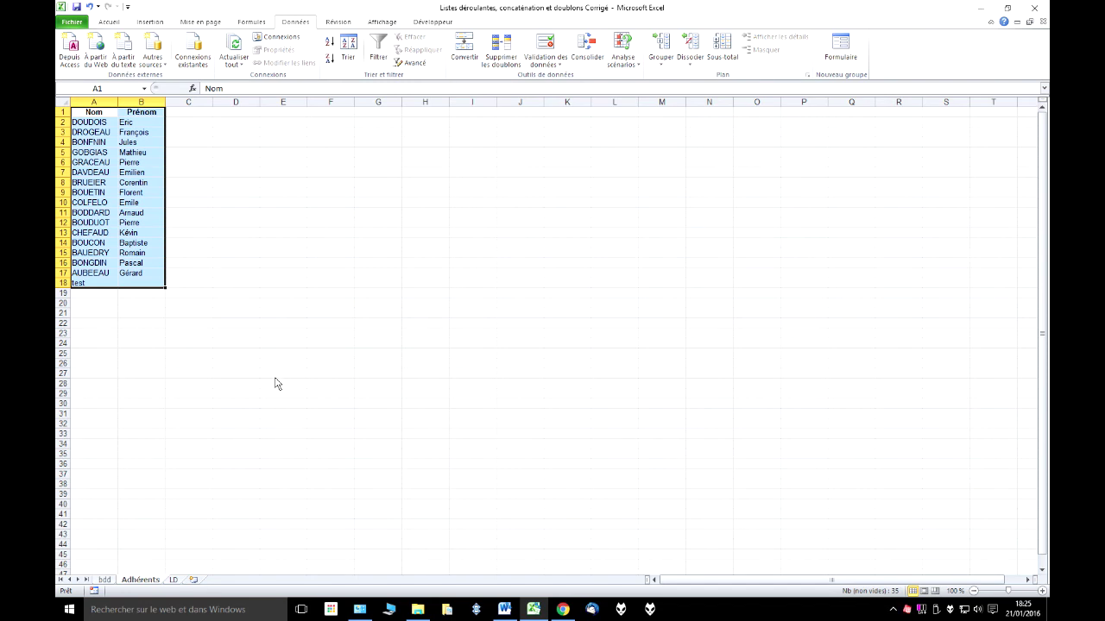
left_click(240, 181)
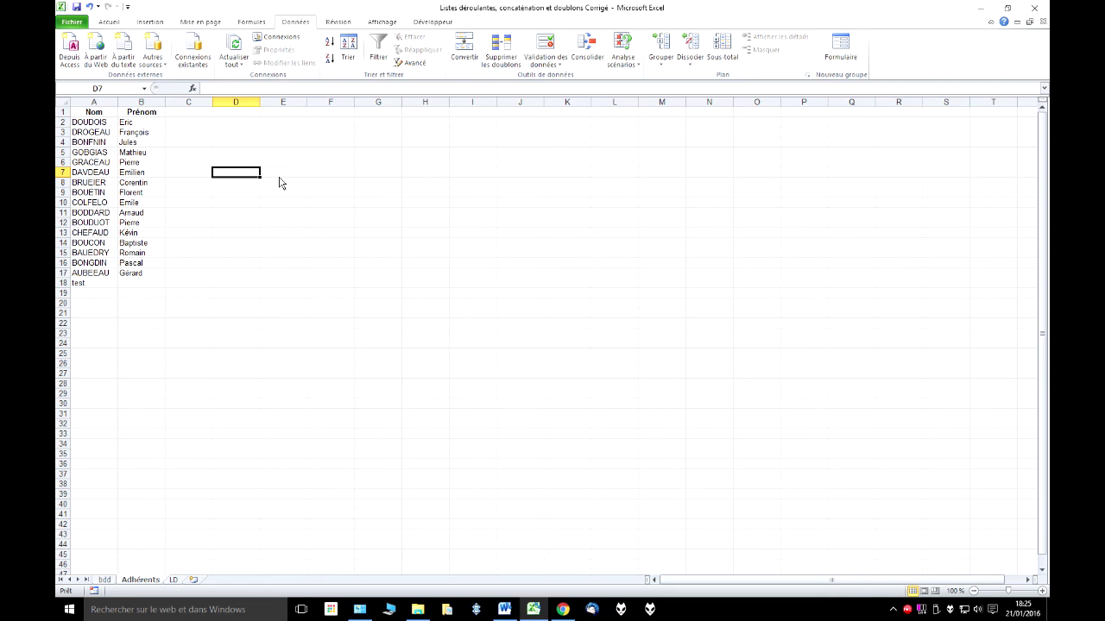
left_click(191, 113)
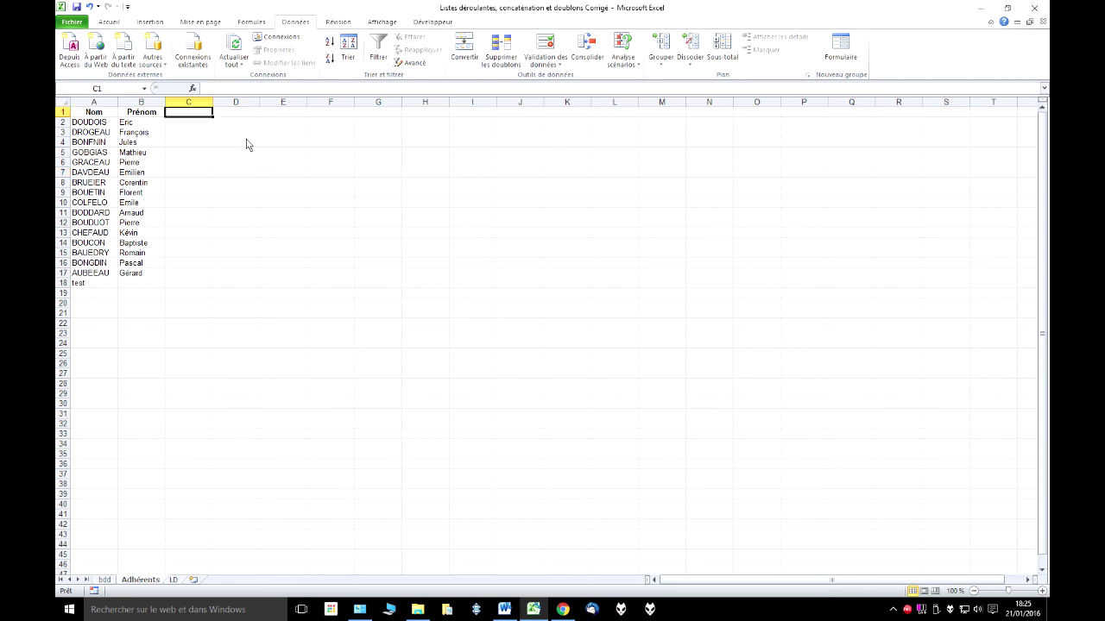
Step: Enter the header Nom&Prénom in C1 and widen column C to fit it
type("N")
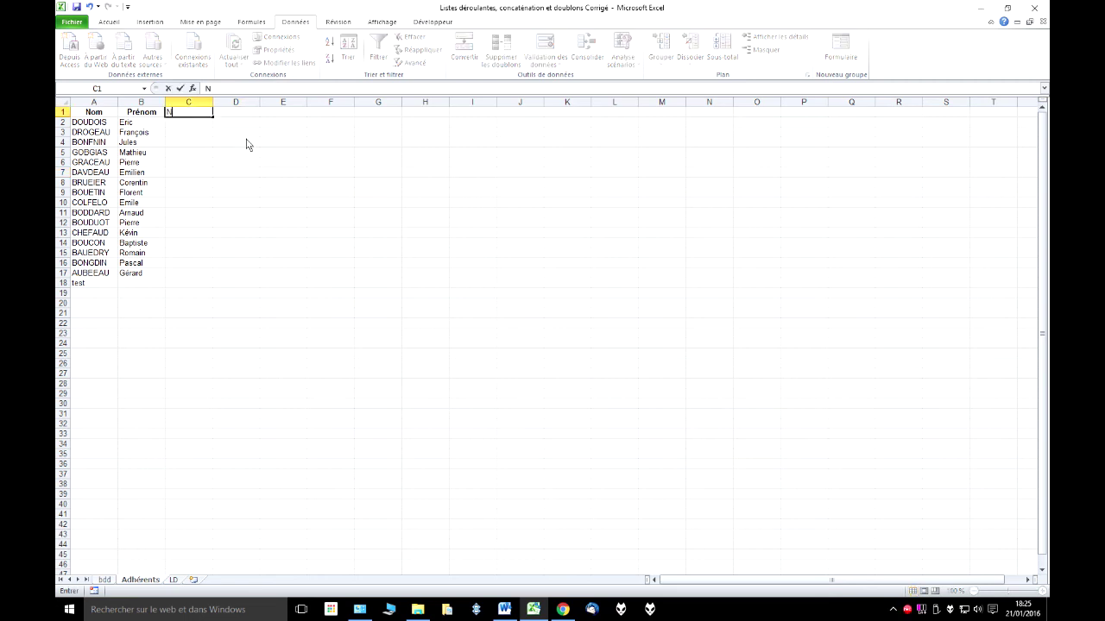
type("om&Prénom")
key("Return")
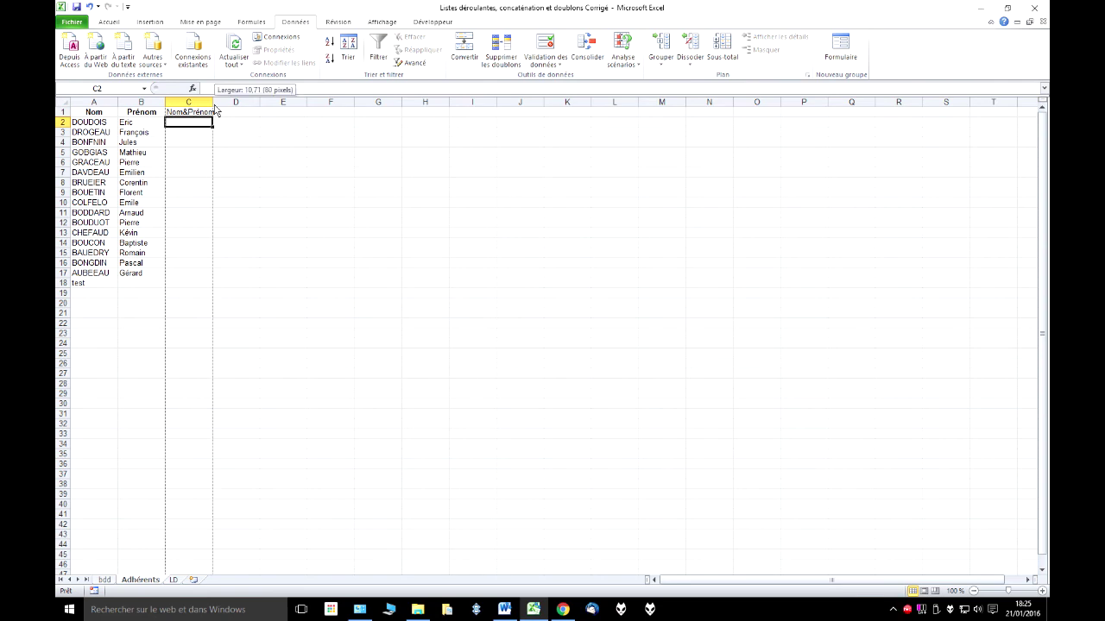
left_click_drag(213, 104, 224, 104)
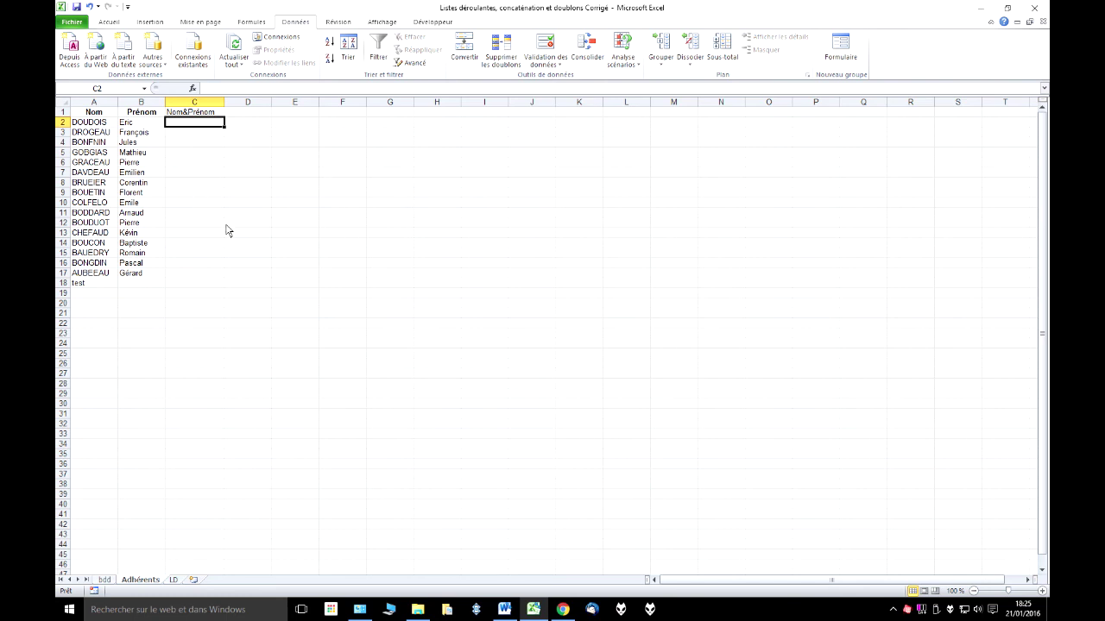
type("&")
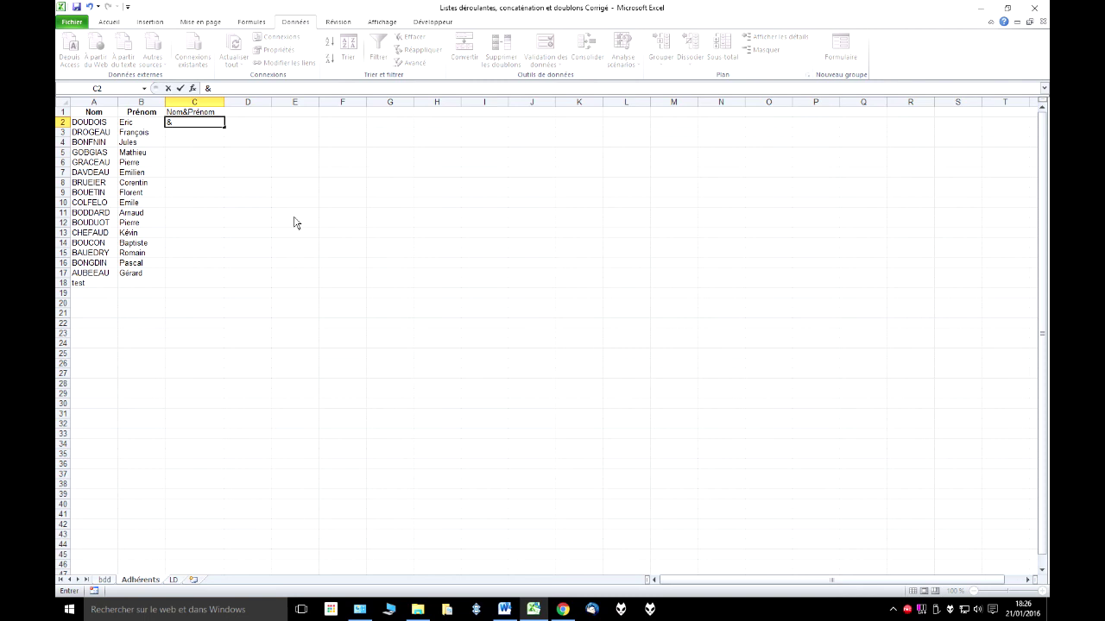
key("BackSpace")
type("=")
left_click(100, 125)
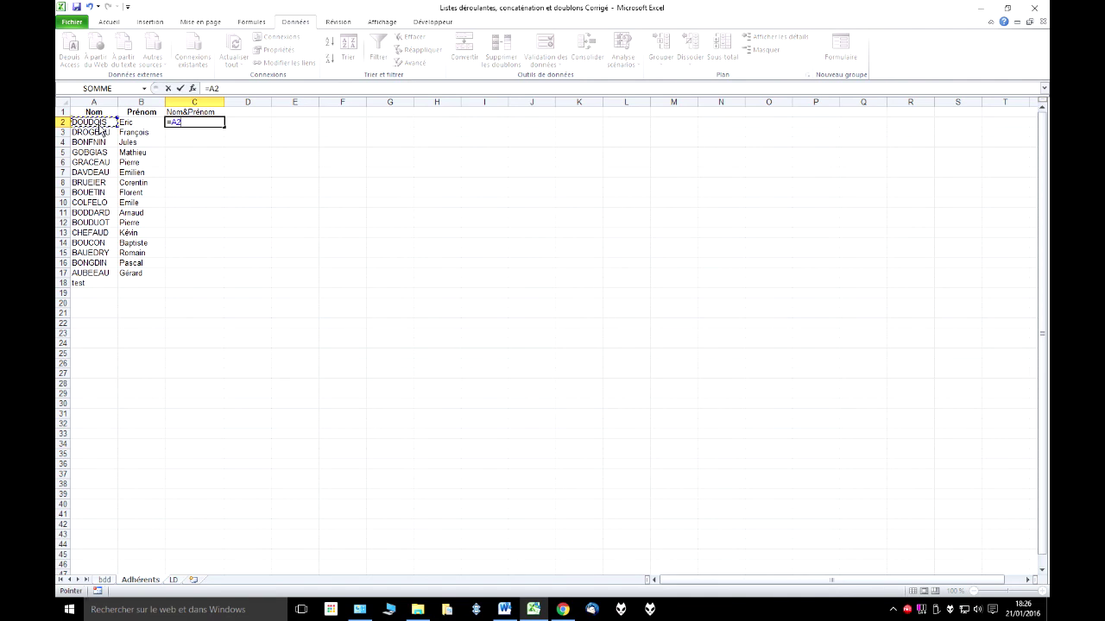
type("&\" \"&")
left_click(130, 126)
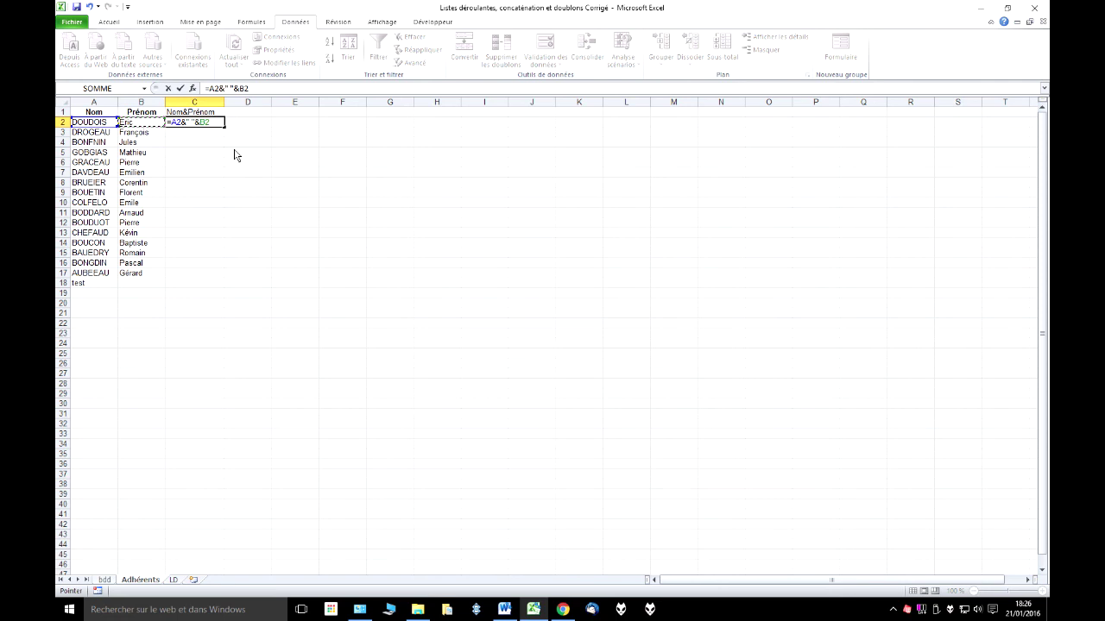
key("Return")
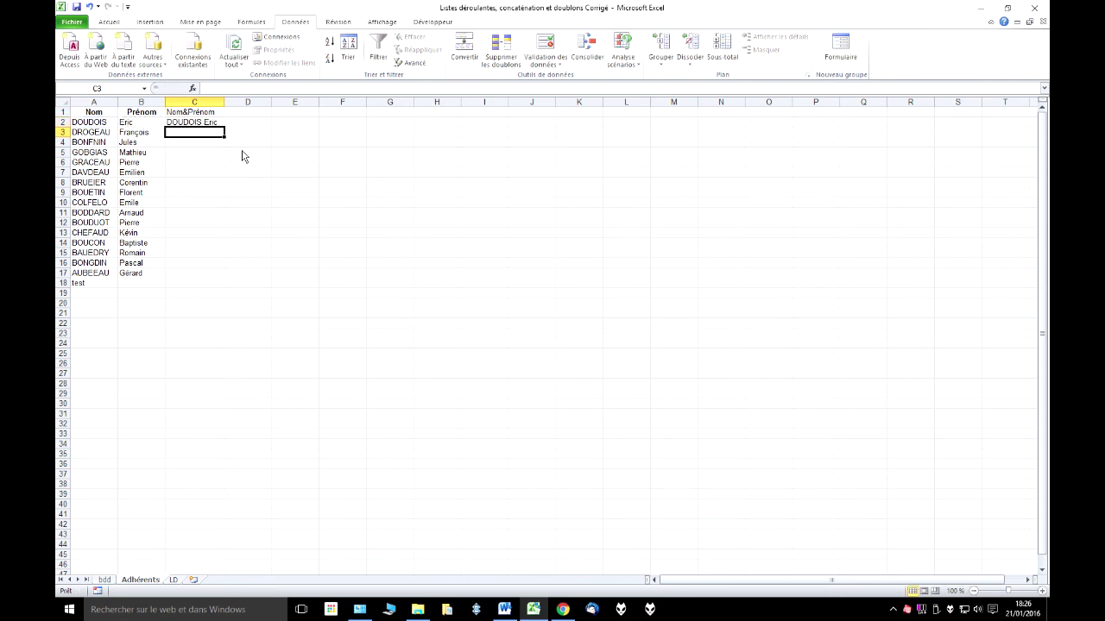
Step: Fill the joining formula down to C17, autofit column C, and select the whole column
left_click(219, 125)
left_click_drag(223, 127, 207, 292)
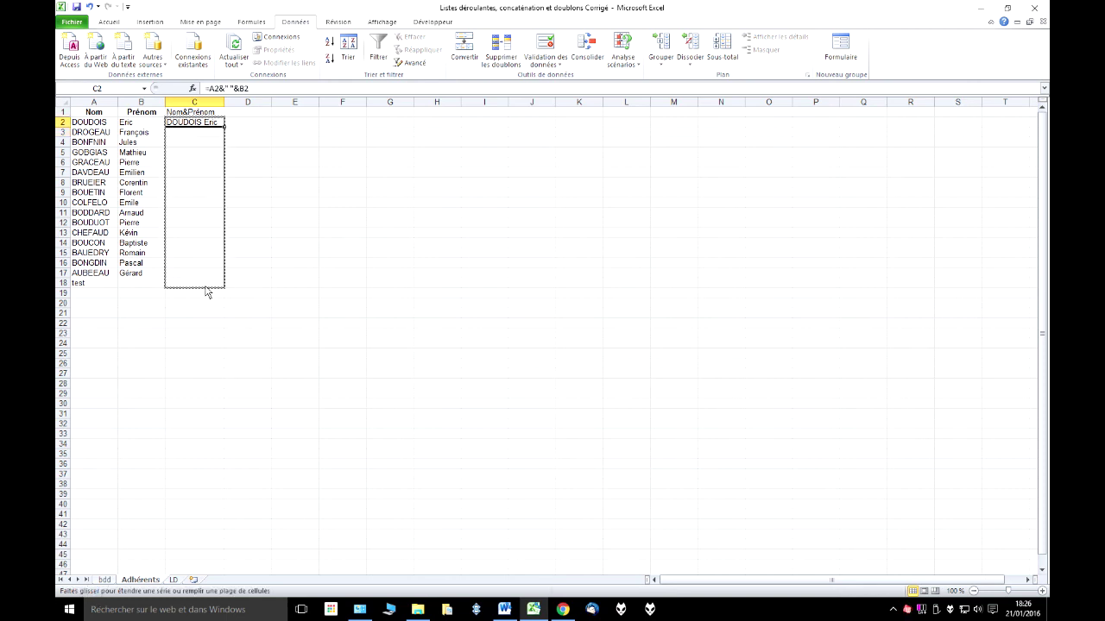
left_click_drag(207, 292, 207, 279)
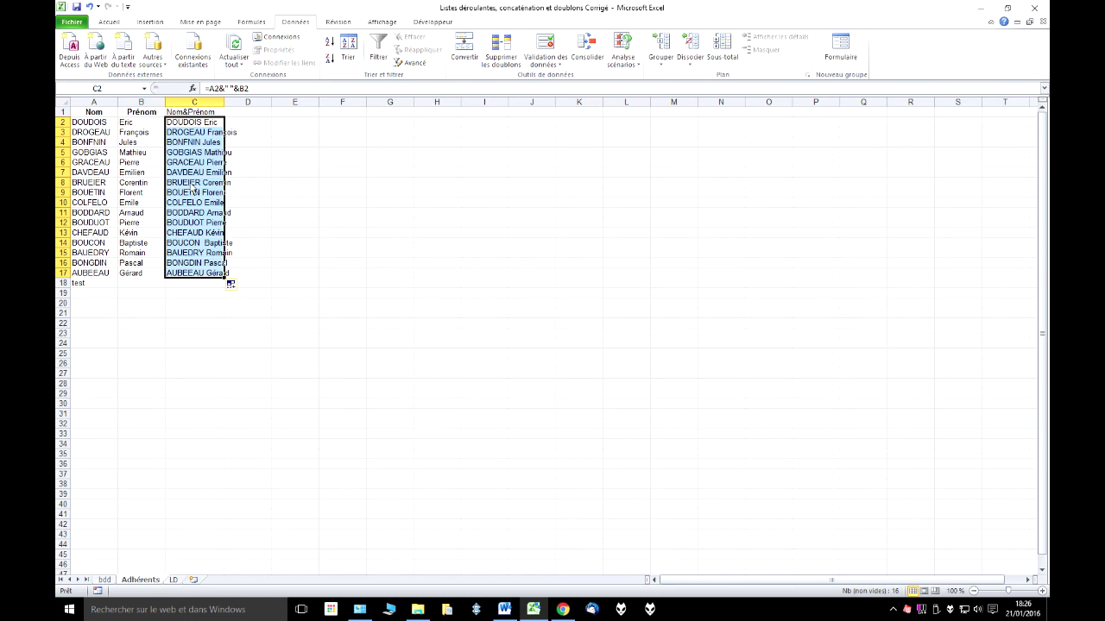
double_click(225, 102)
left_click(212, 156)
left_click(194, 197)
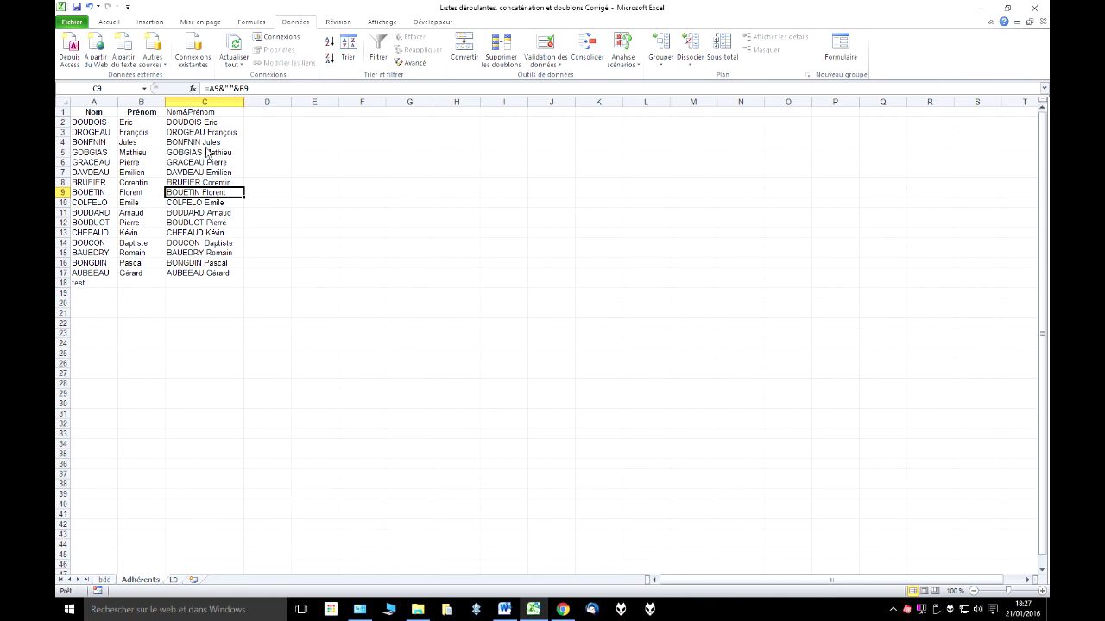
key("ctrl+Up")
key("ctrl+space")
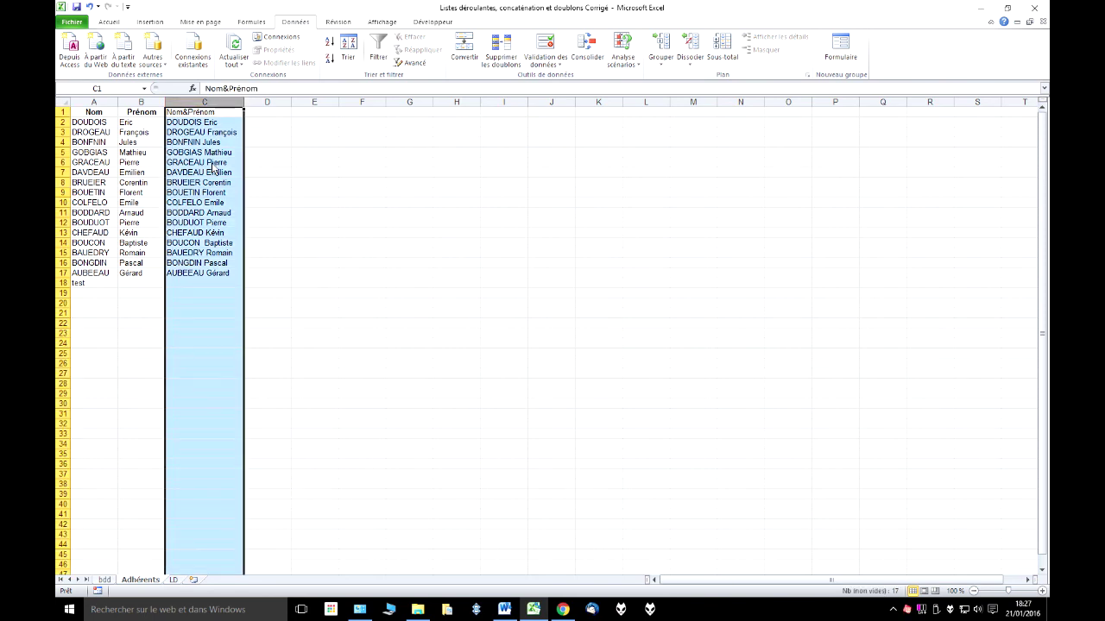
Step: Name column C Nom_Prénom from its top-row header, verify it in the Name Box, return to LD
left_click(250, 22)
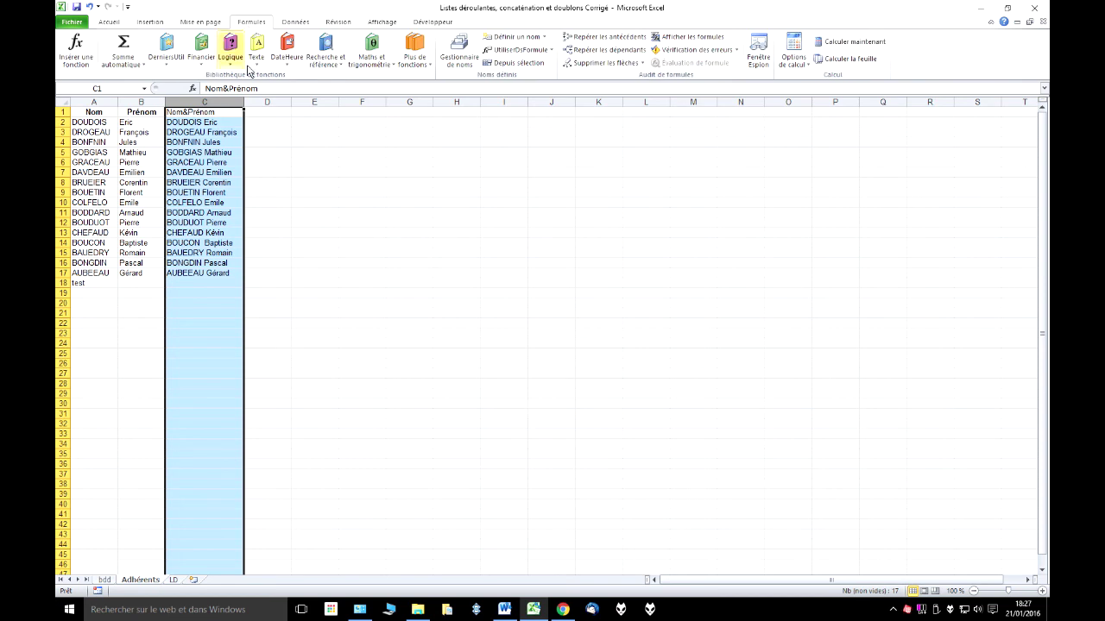
left_click(516, 63)
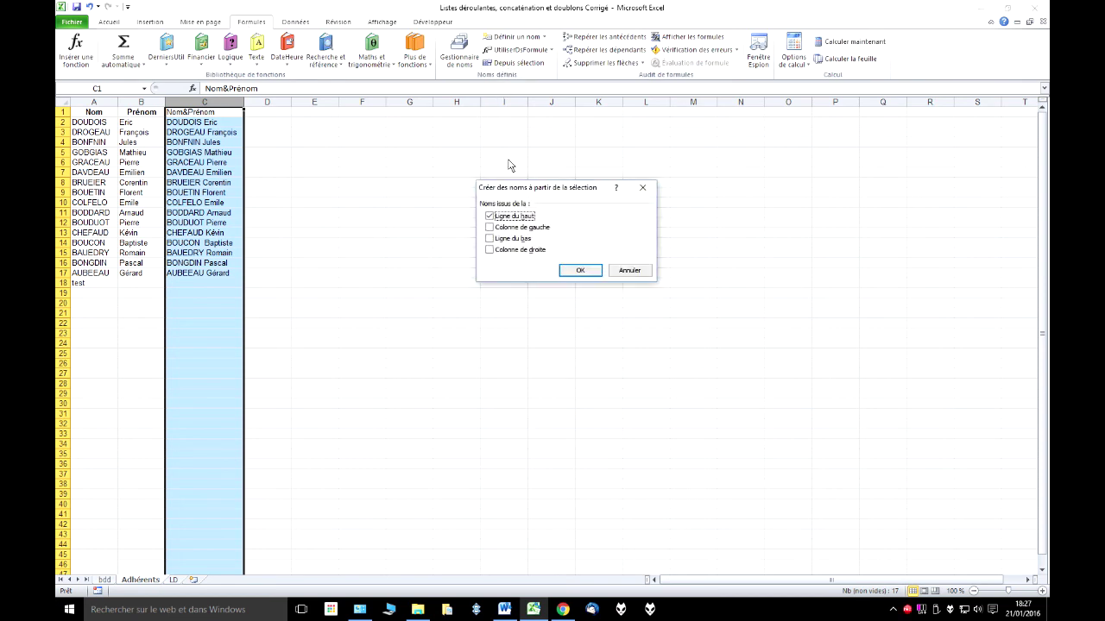
left_click(585, 272)
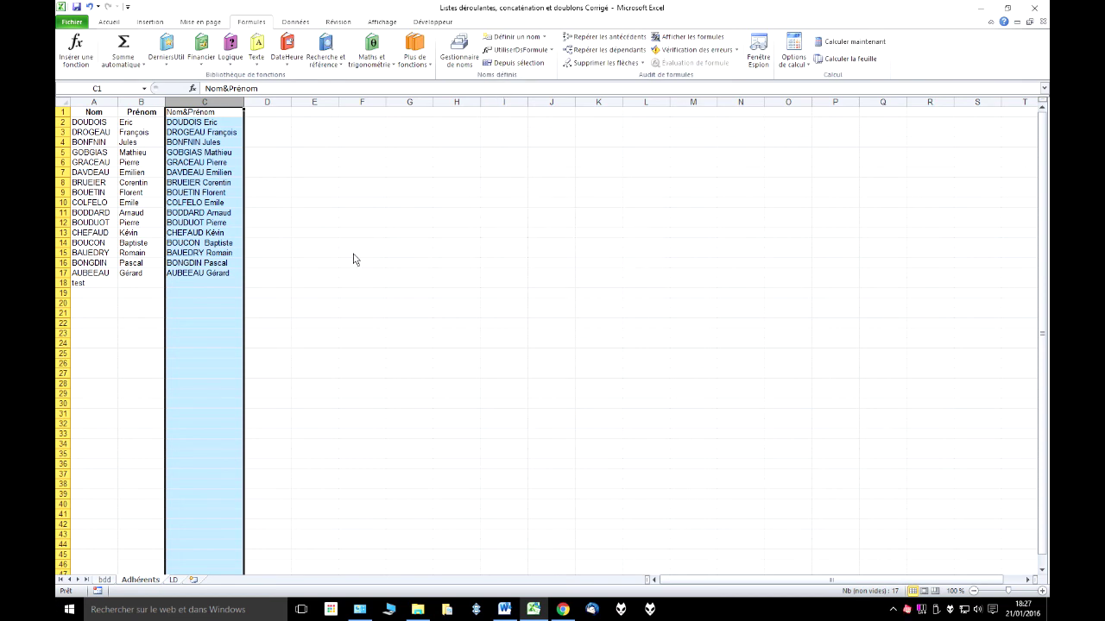
left_click(215, 154)
left_click(144, 88)
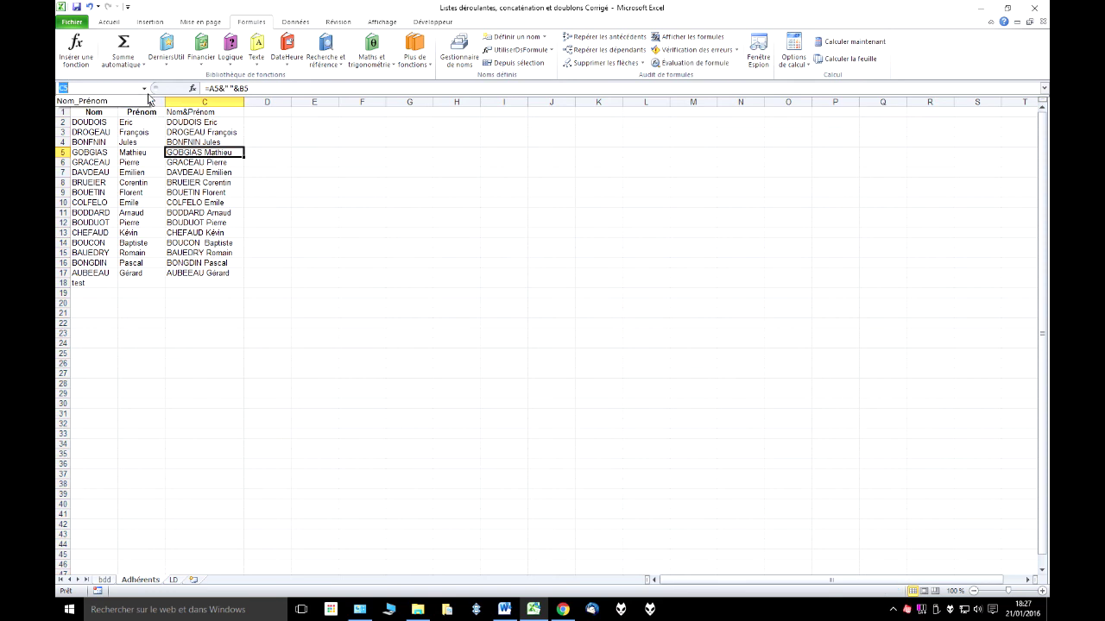
left_click(82, 101)
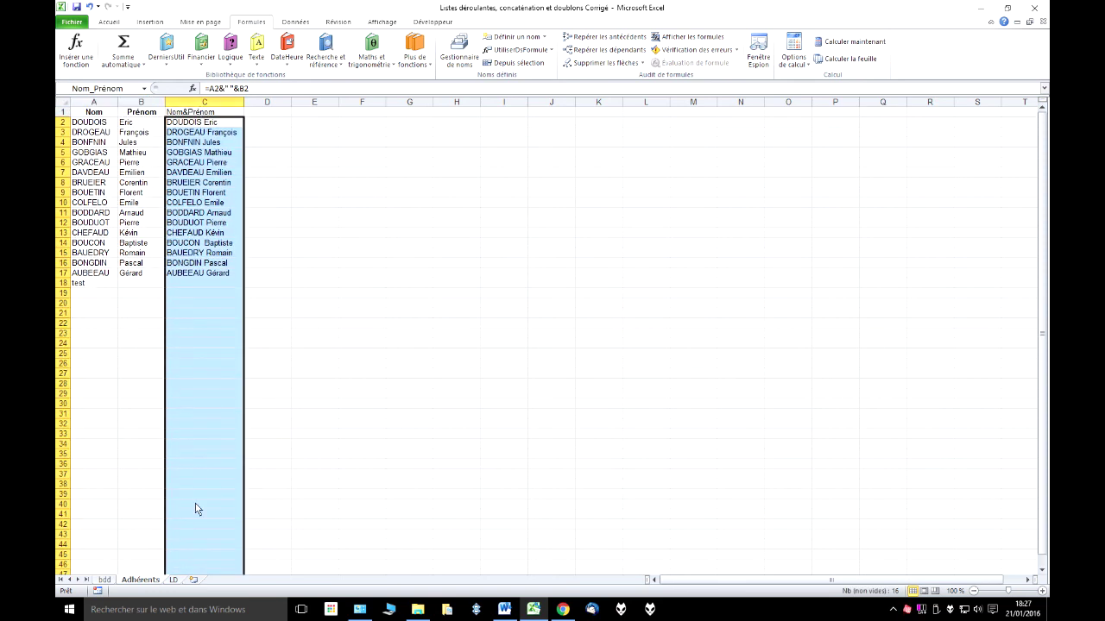
left_click(175, 580)
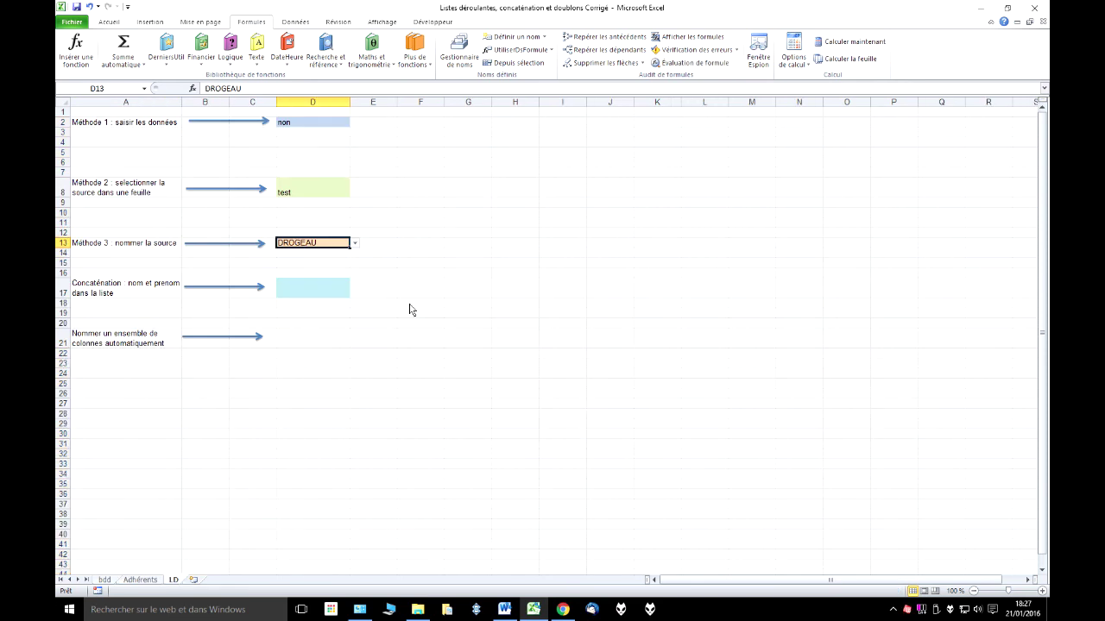
Step: Give D17 a list validation whose source is =Nom_Prénom
left_click(315, 294)
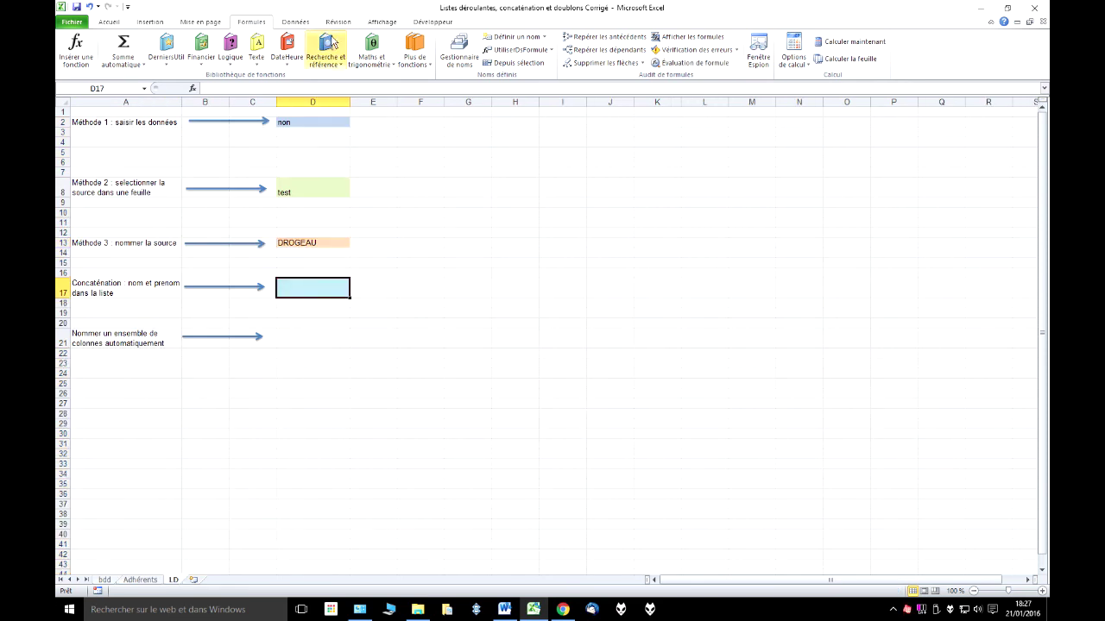
left_click(295, 22)
left_click(539, 204)
left_click(480, 238)
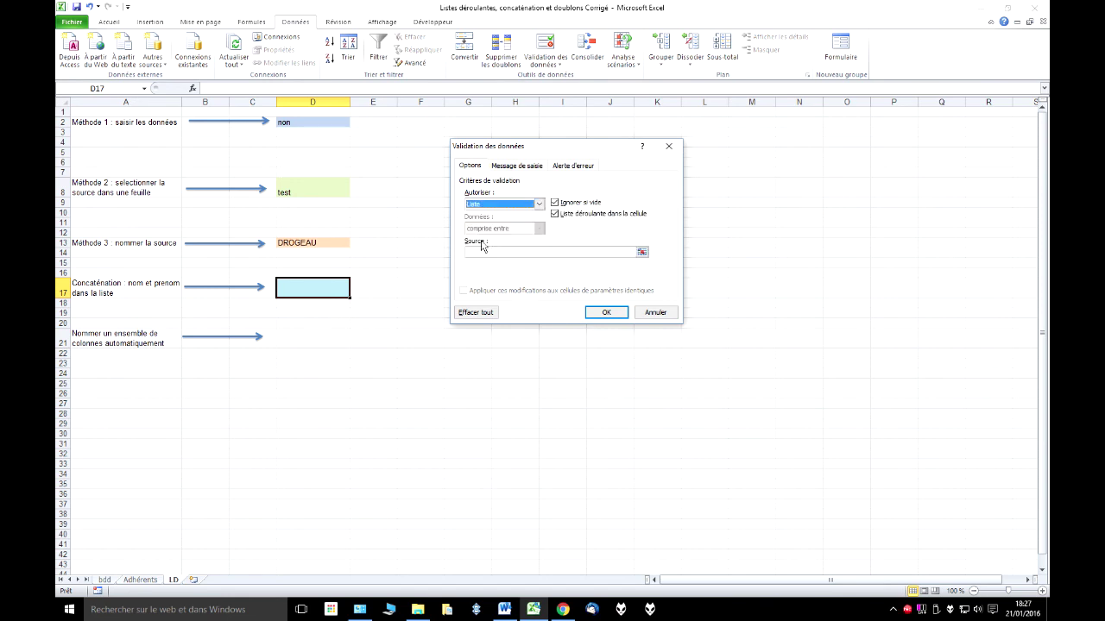
left_click(492, 252)
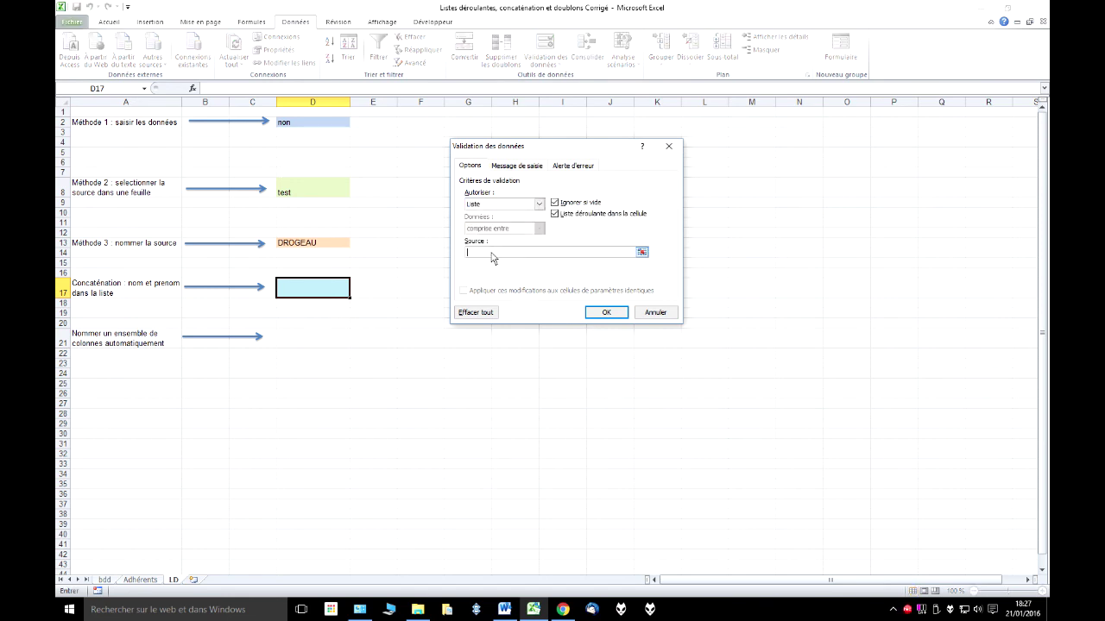
key("F3")
left_click(535, 219)
left_click(570, 277)
left_click(606, 311)
left_click(355, 294)
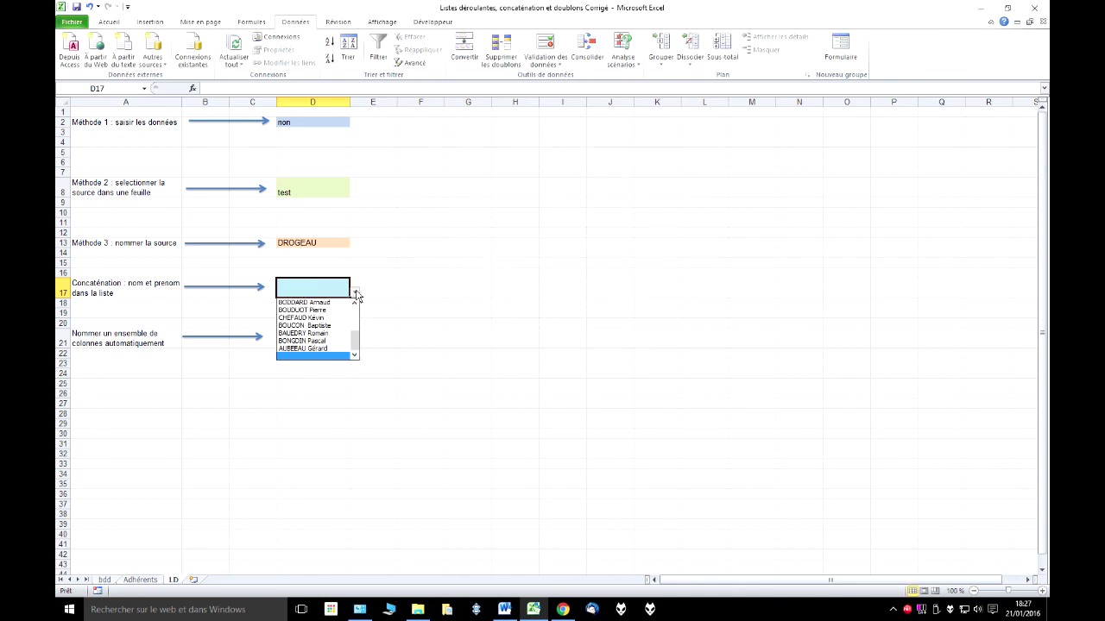
scroll(354, 337, "up", 5)
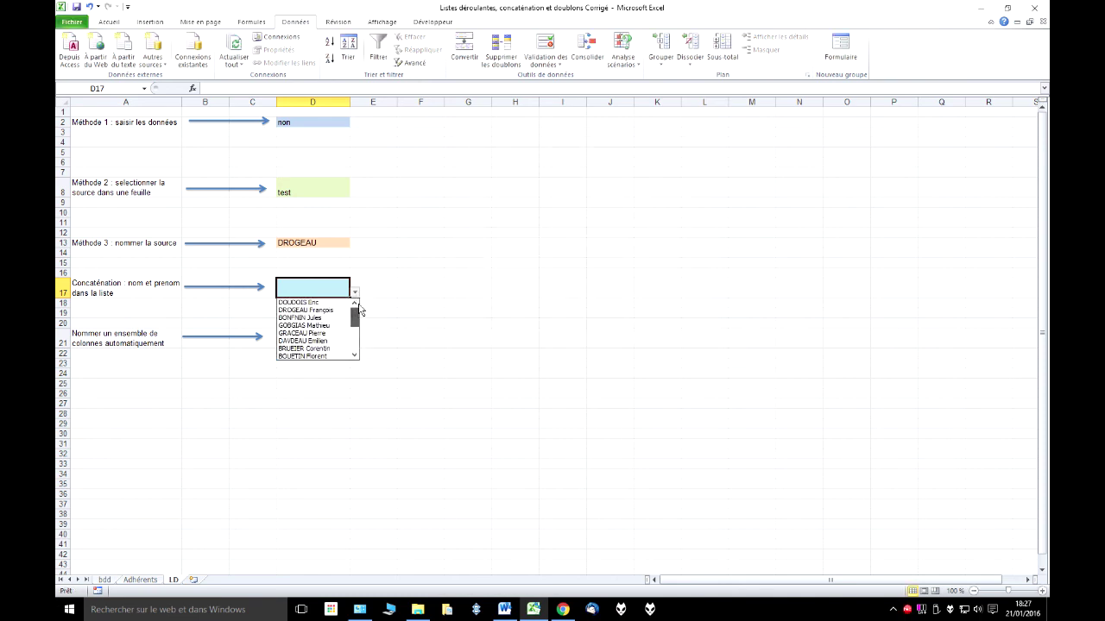
left_click(317, 334)
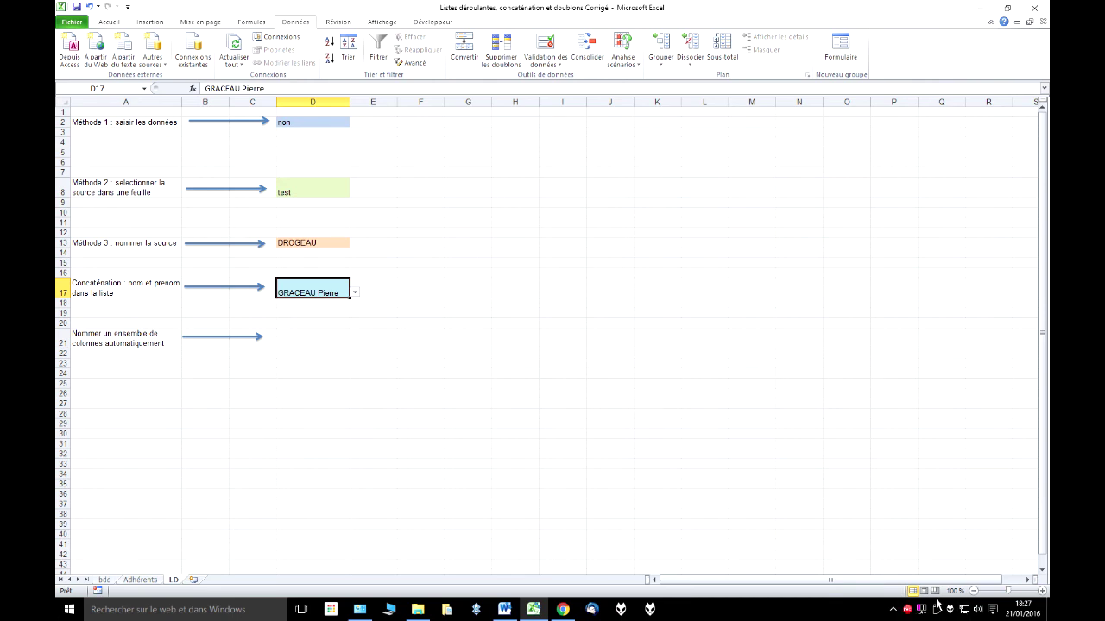
right_click(909, 611)
left_click(949, 567)
left_click(145, 578)
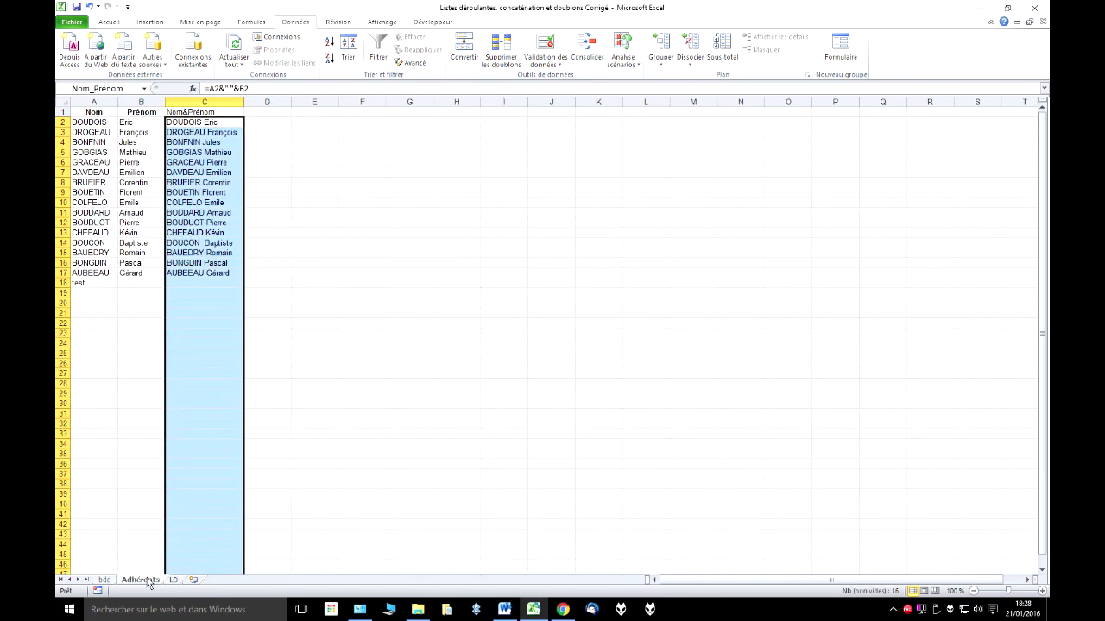
Step: Check the C-column joining formulas, insert the new blank sheet Feuil1, then open bdd
left_click(207, 184)
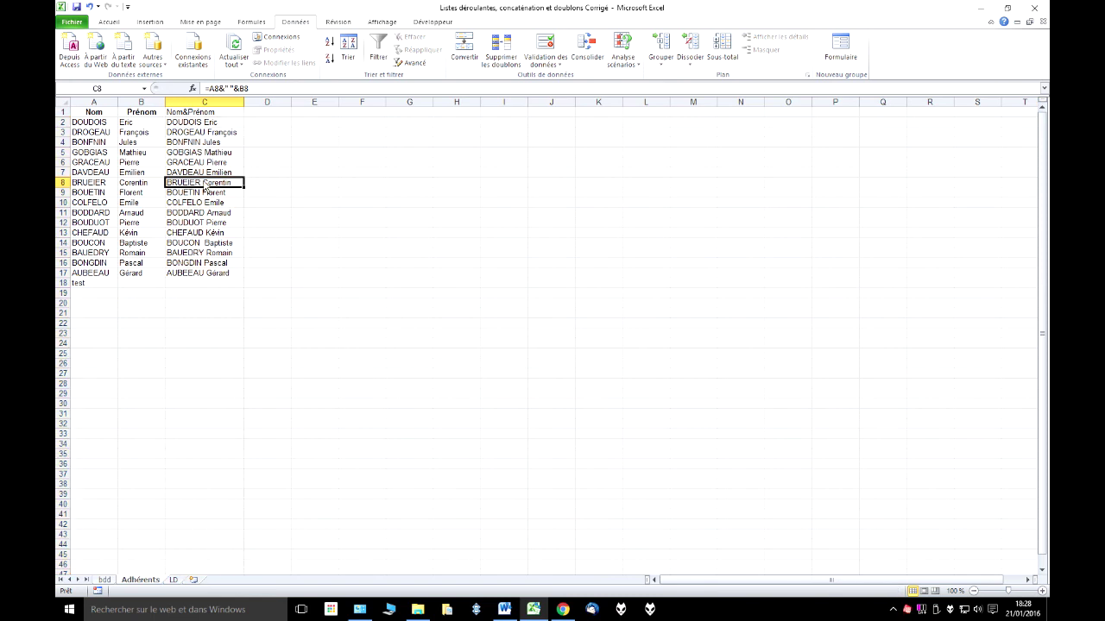
left_click(211, 164)
left_click(205, 194)
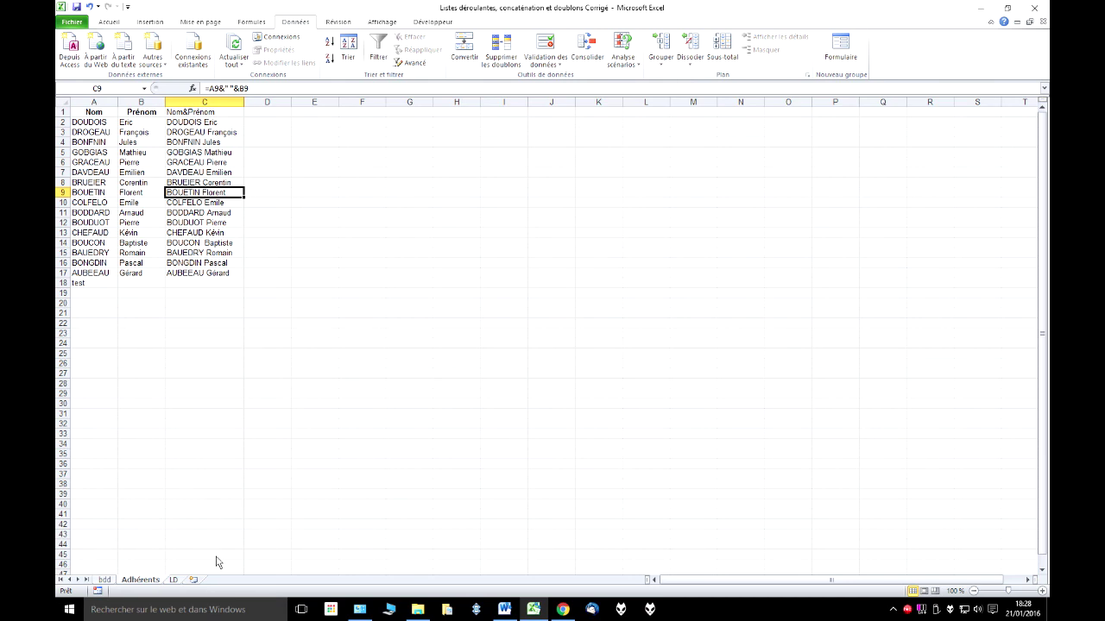
left_click(193, 580)
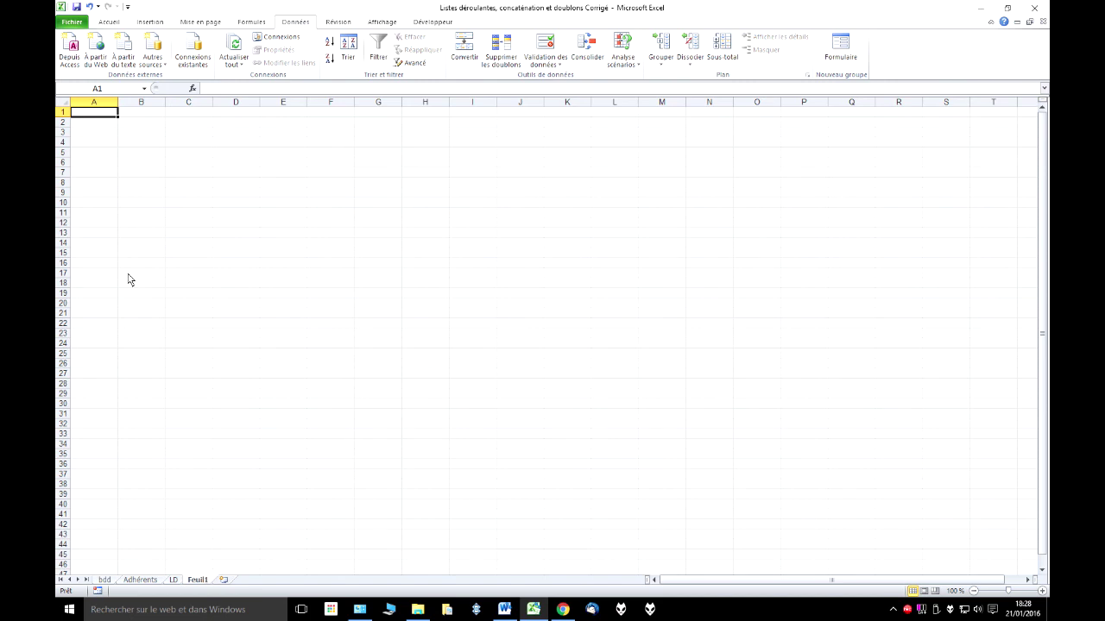
left_click(140, 580)
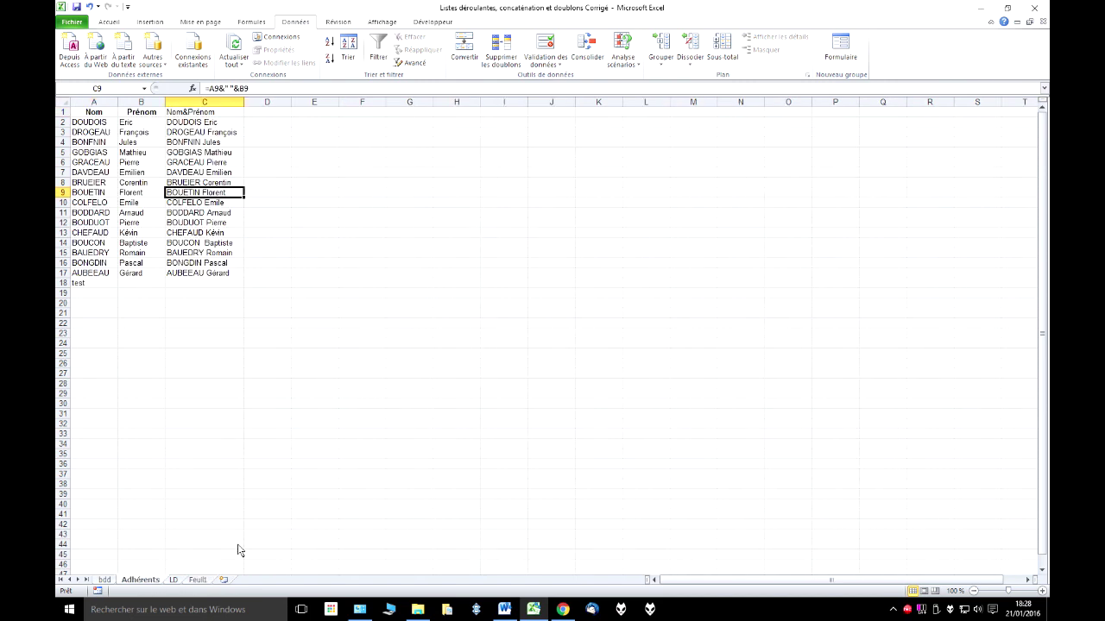
left_click(104, 581)
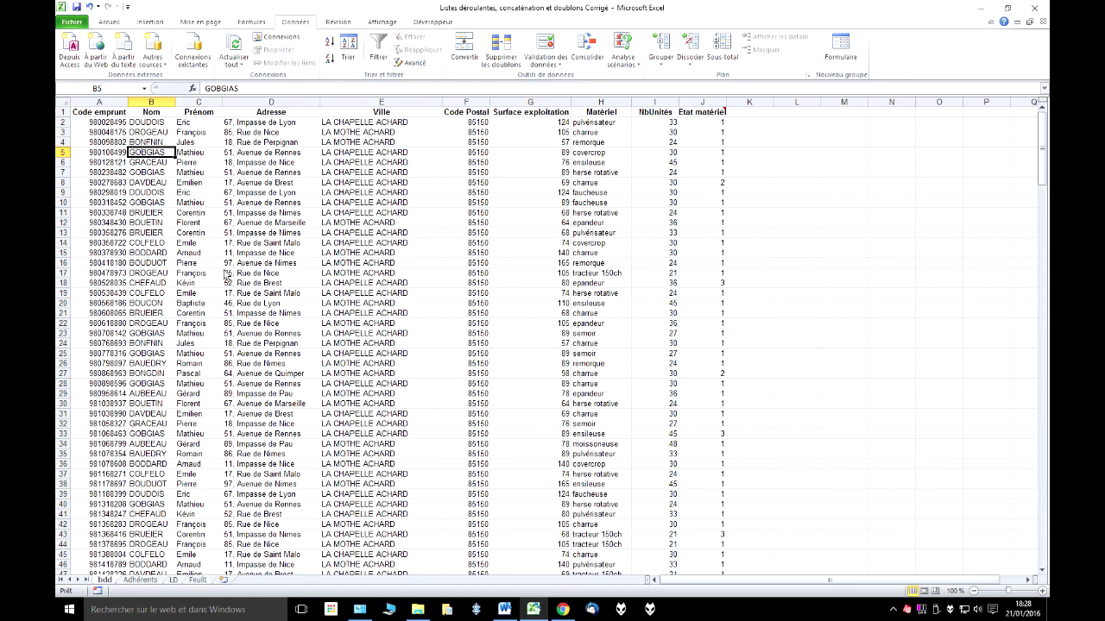
Step: Sort the bdd table A→Z by the Nom column
left_click(162, 183)
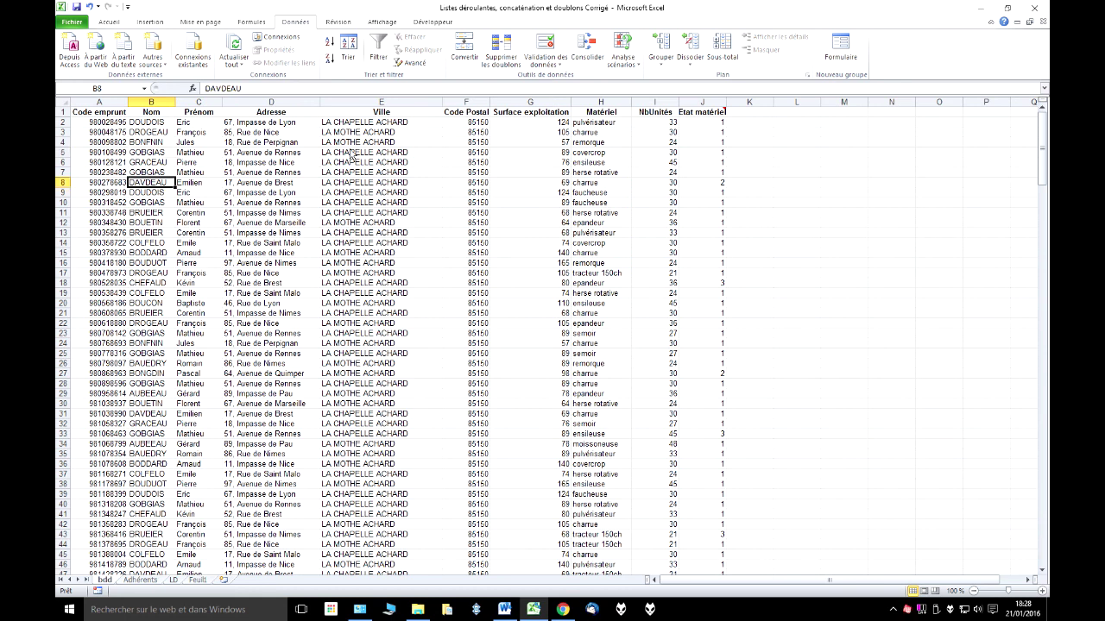
left_click(328, 42)
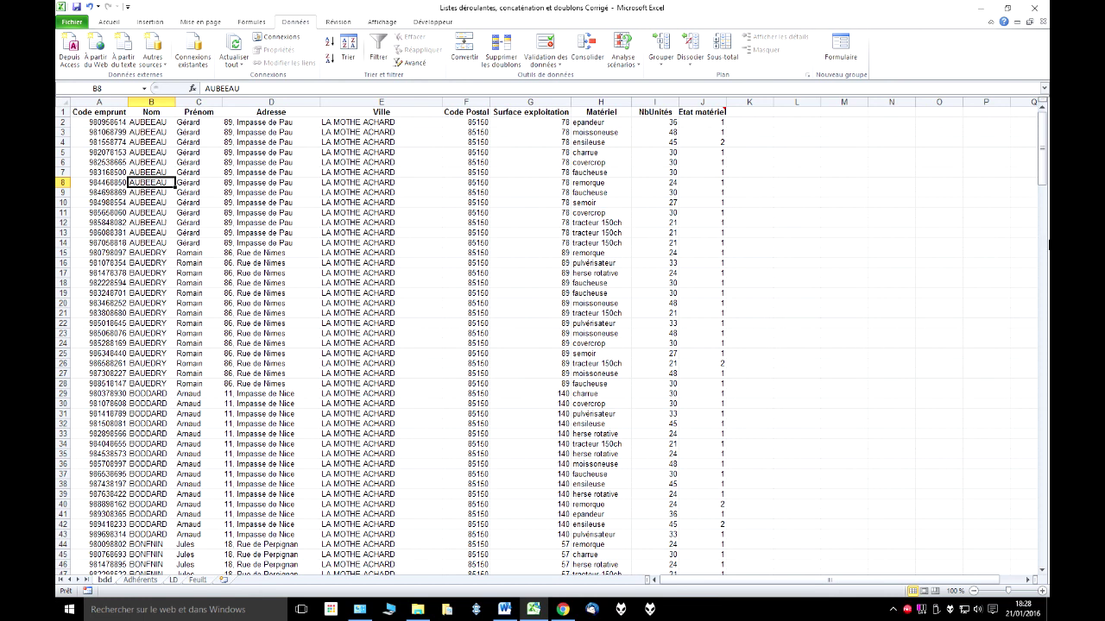
left_click_drag(1043, 164, 1042, 540)
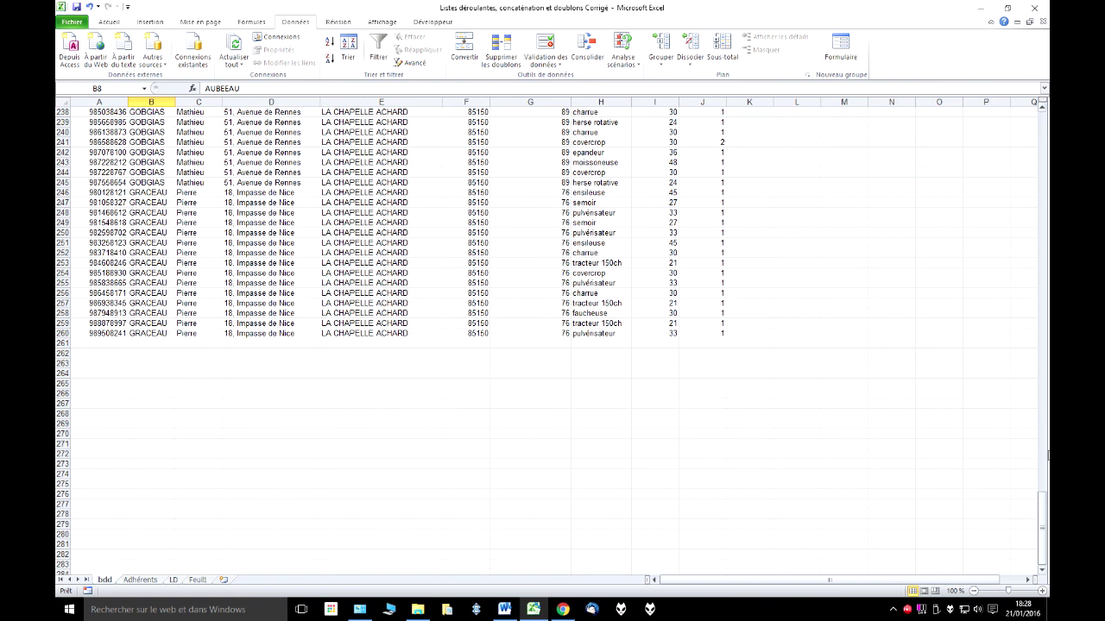
left_click_drag(1043, 504, 1042, 146)
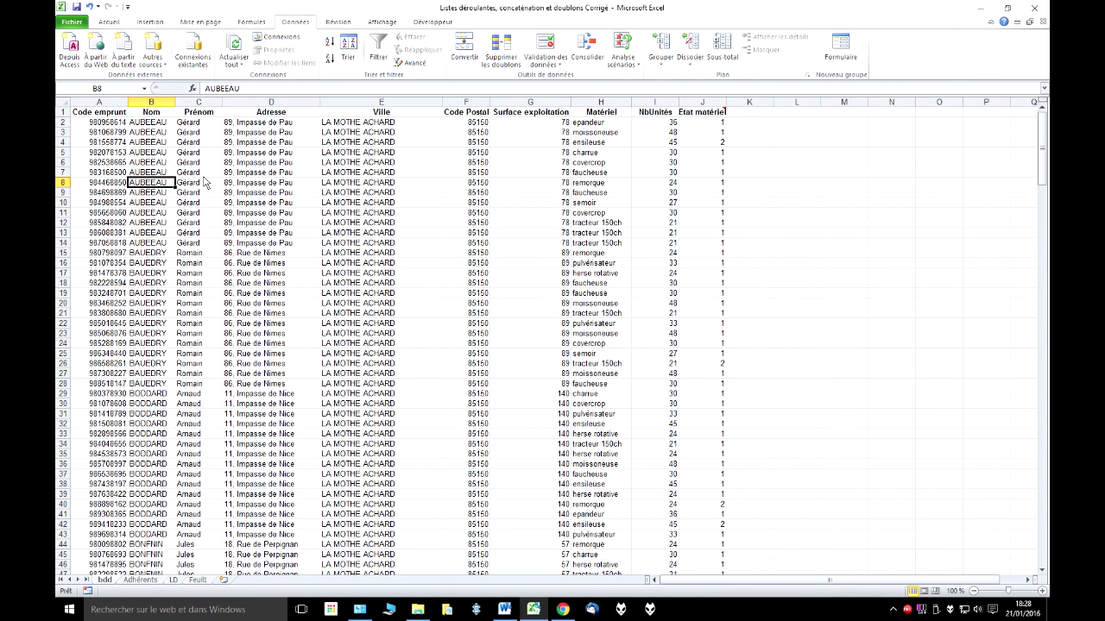
Step: Copy bdd columns B:C (Nom, Prénom) and paste them as values into Feuil1 at A1
left_click_drag(151, 101, 198, 102)
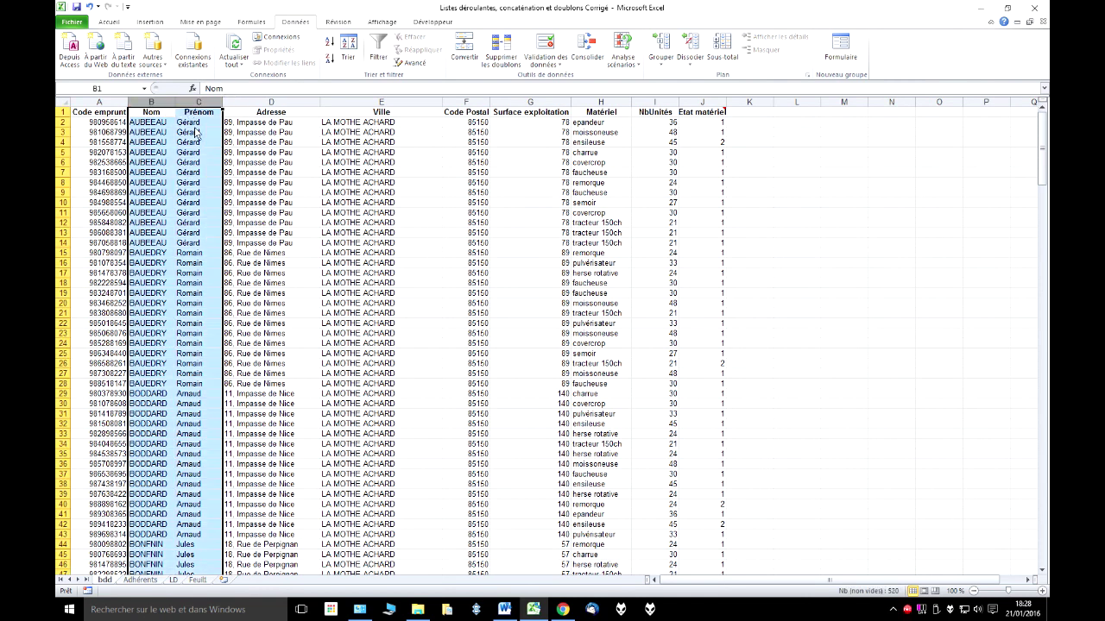
right_click(151, 141)
left_click(177, 160)
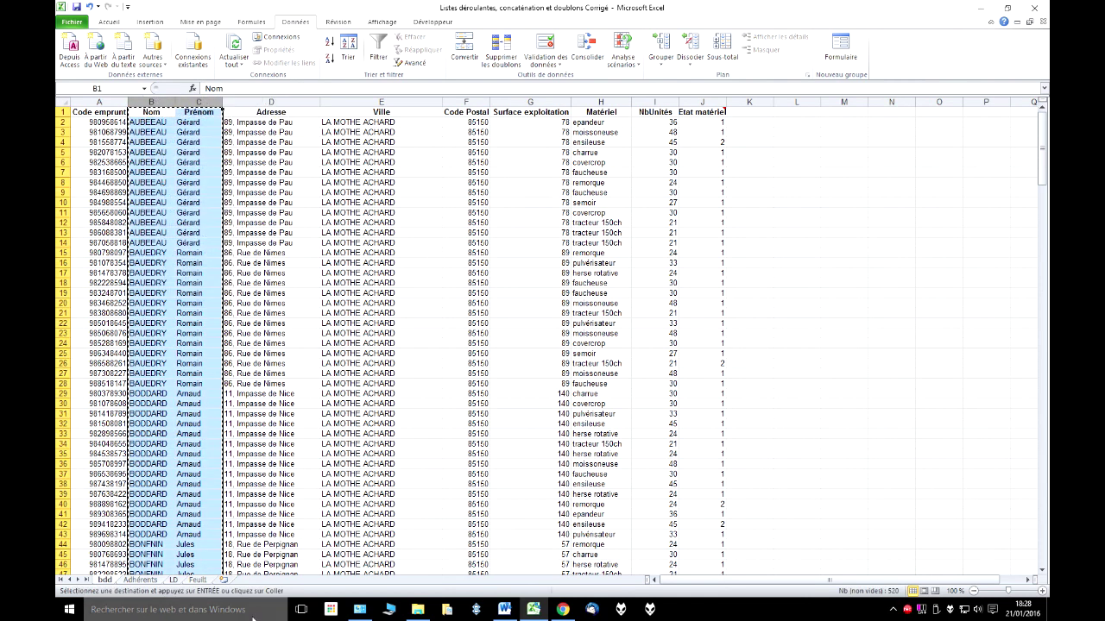
left_click(198, 580)
right_click(112, 114)
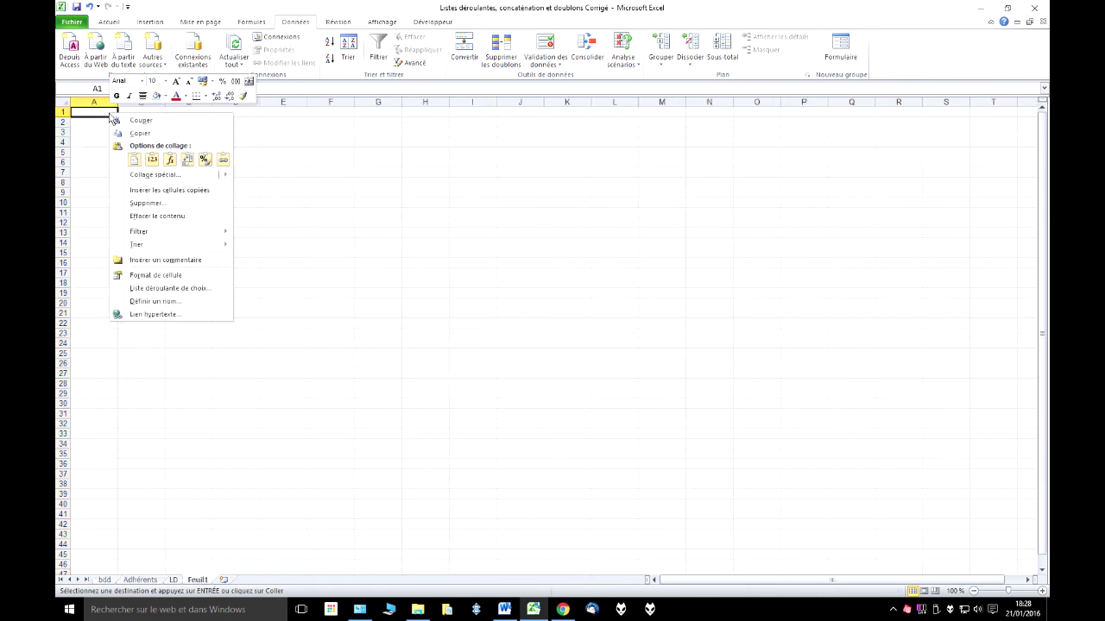
left_click(146, 160)
left_click(145, 161)
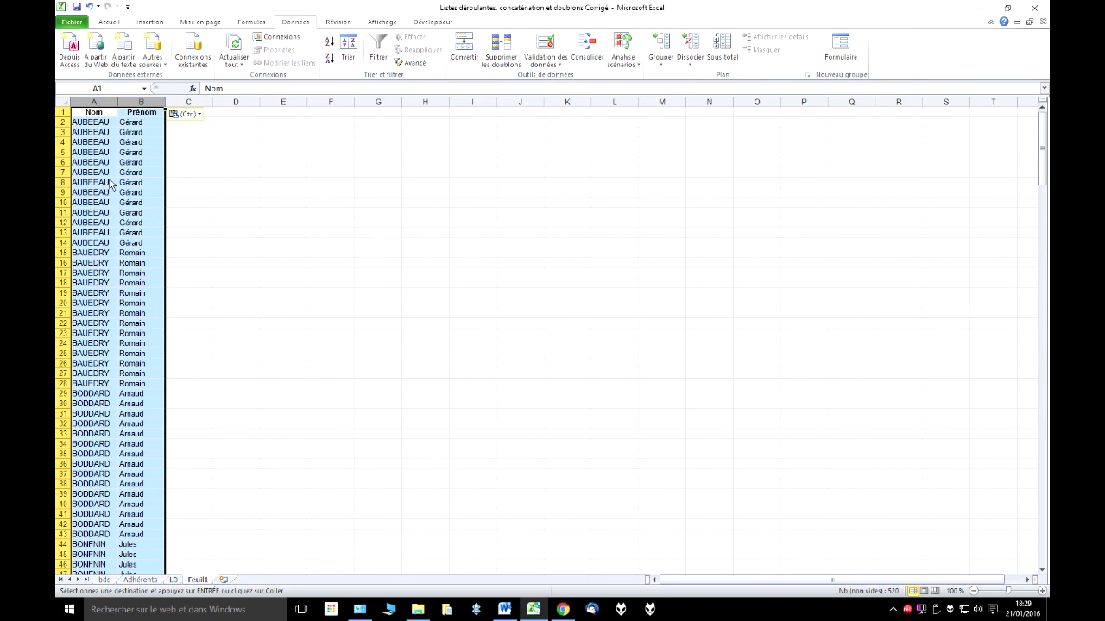
Step: Remove duplicates comparing Nom only, deleting 255 rows and leaving 17 unique entries
left_click(504, 57)
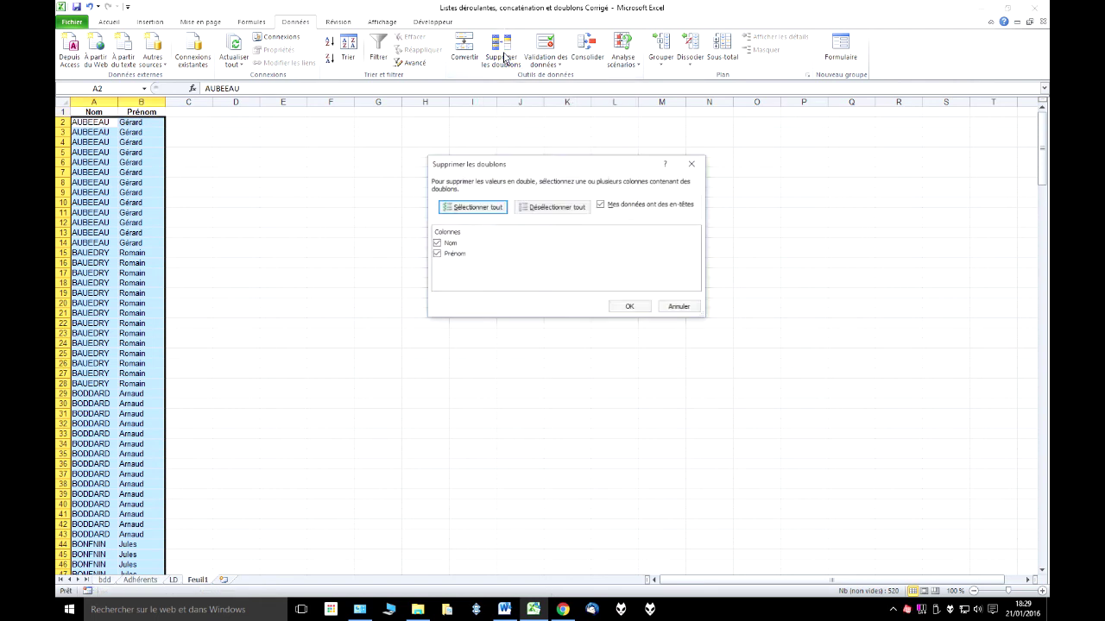
left_click_drag(571, 166, 527, 209)
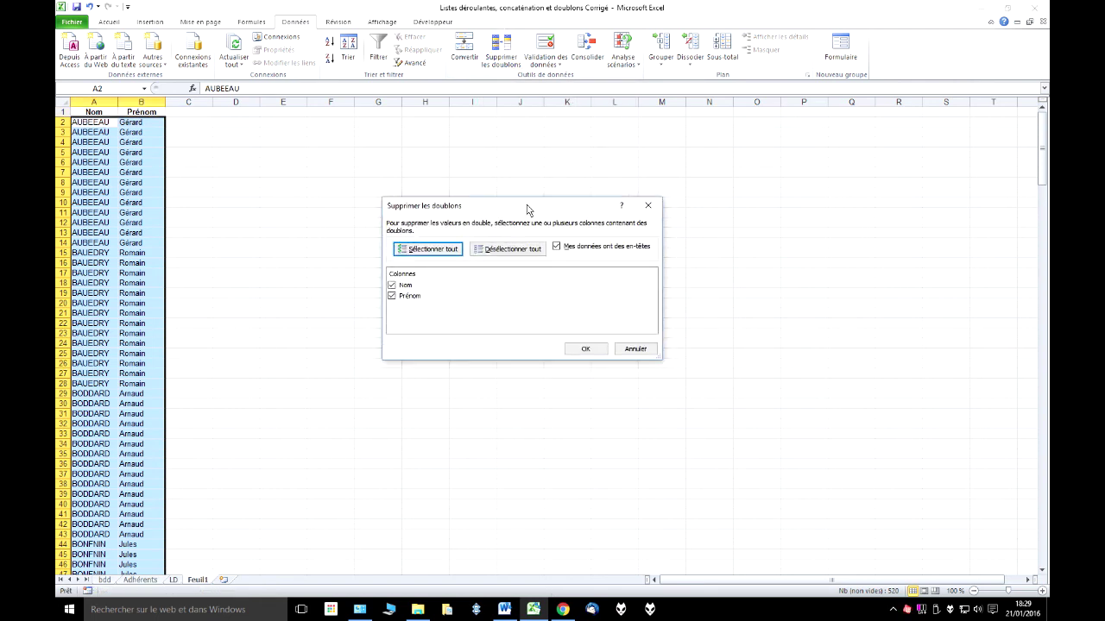
left_click(393, 297)
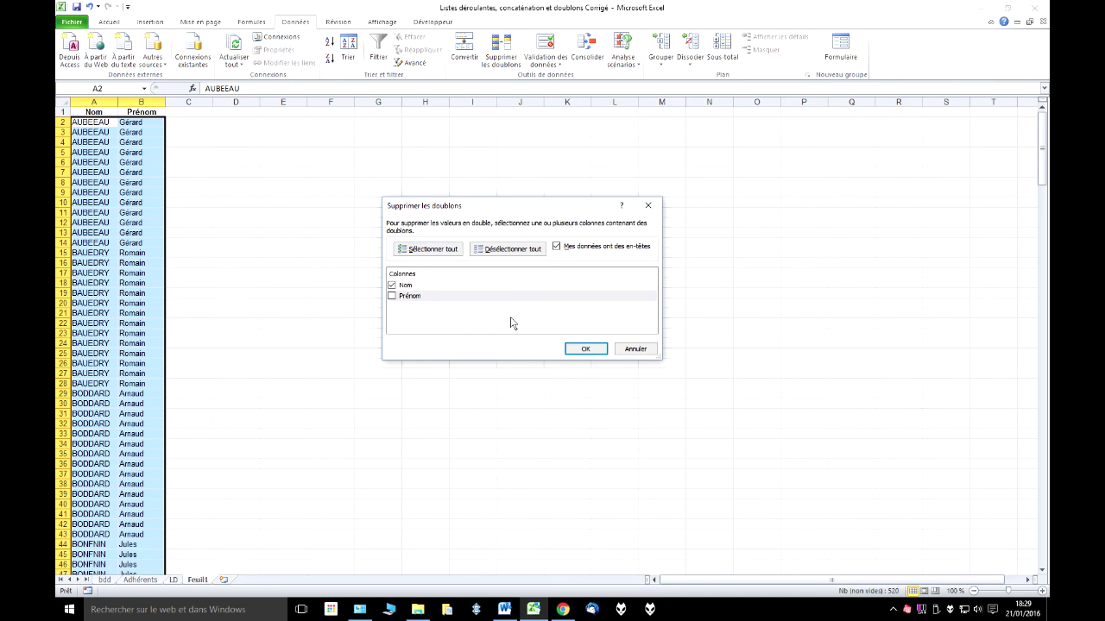
left_click(591, 351)
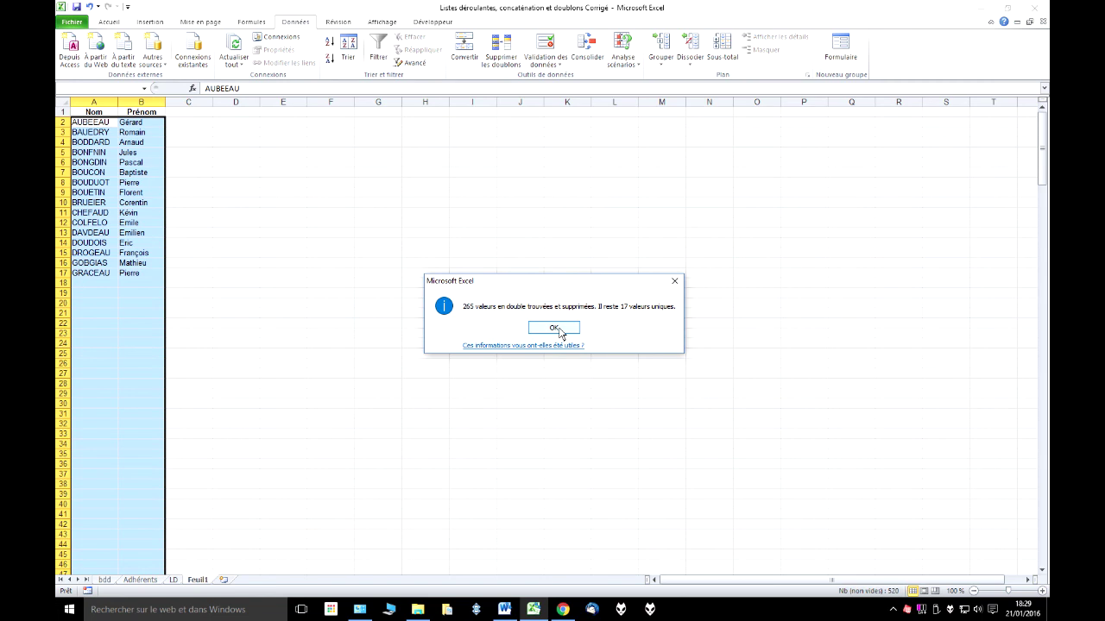
left_click(556, 329)
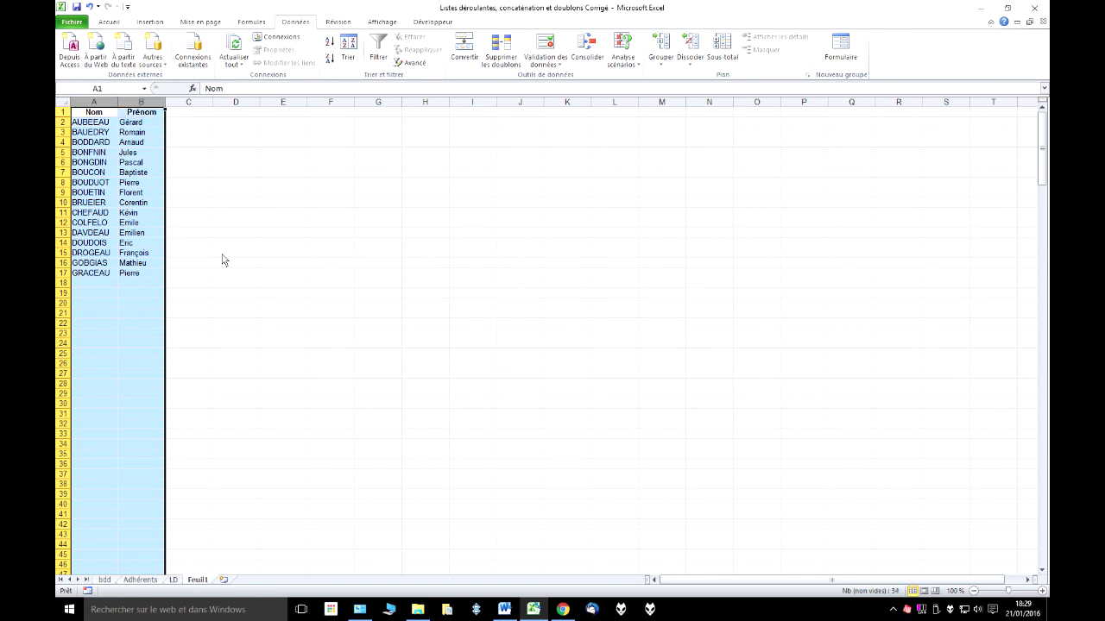
Step: Review the remaining surnames in A2:A17 and stop the screen recording
left_click(92, 122)
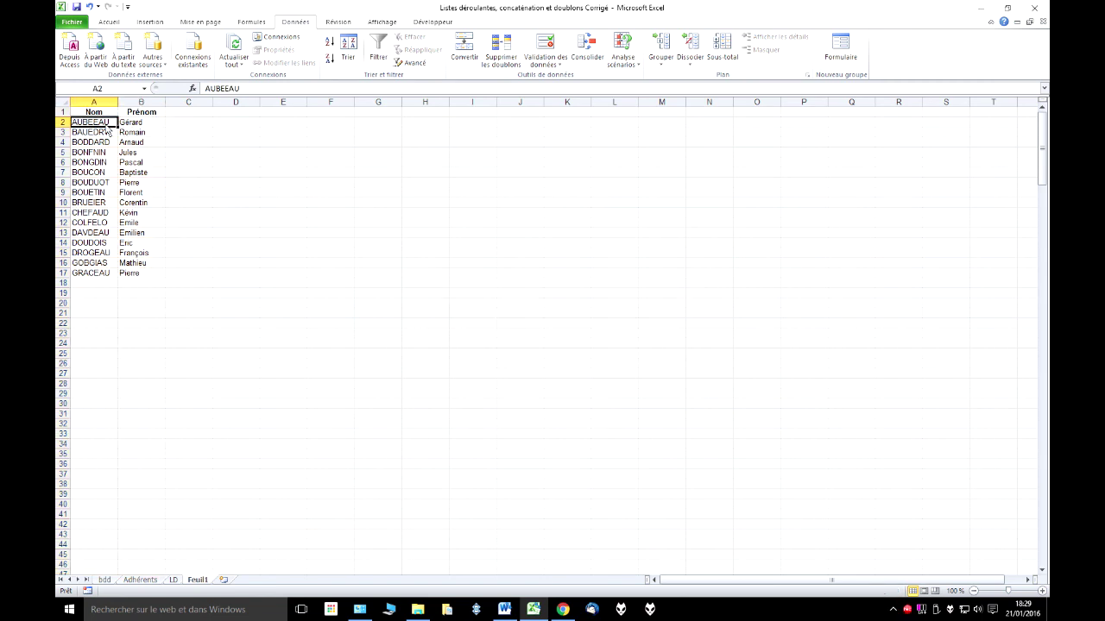
left_click_drag(109, 131, 87, 274)
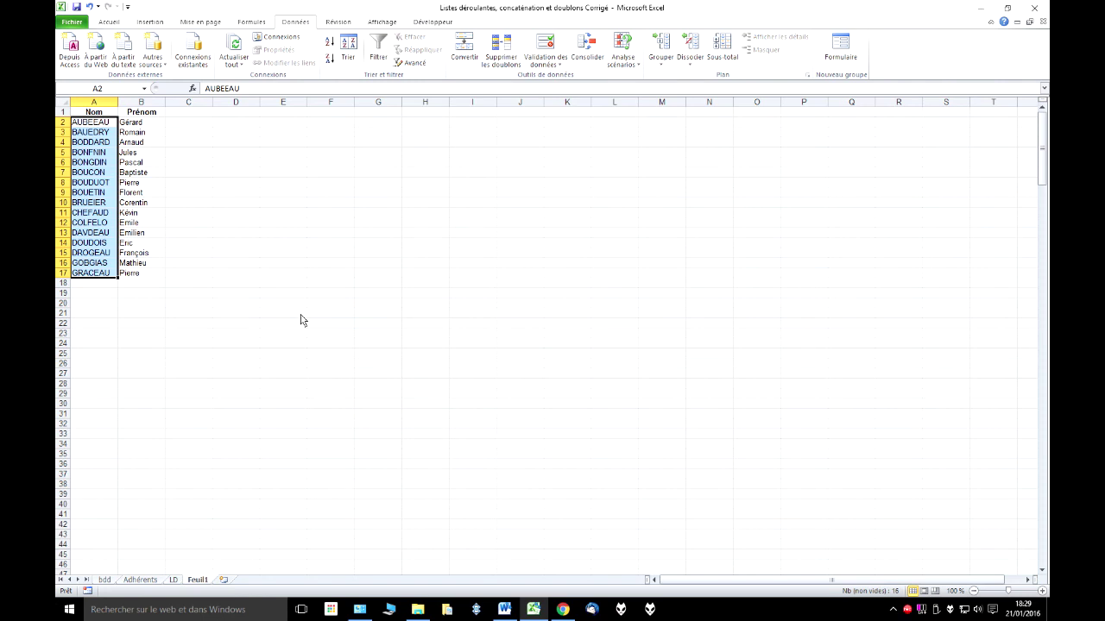
left_click(103, 152)
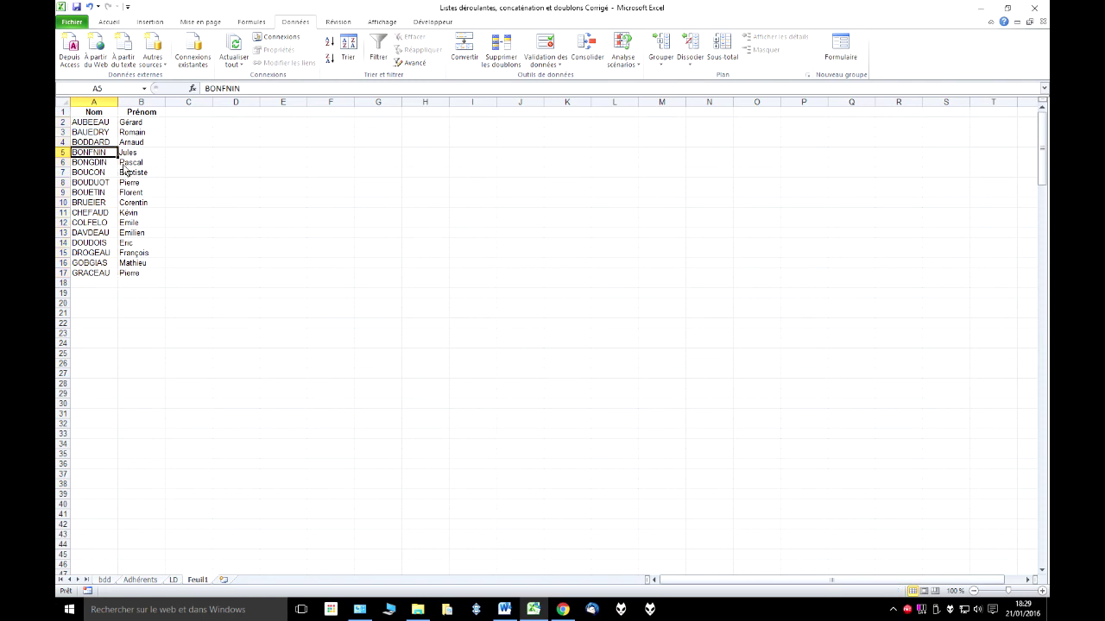
right_click(907, 609)
left_click(939, 552)
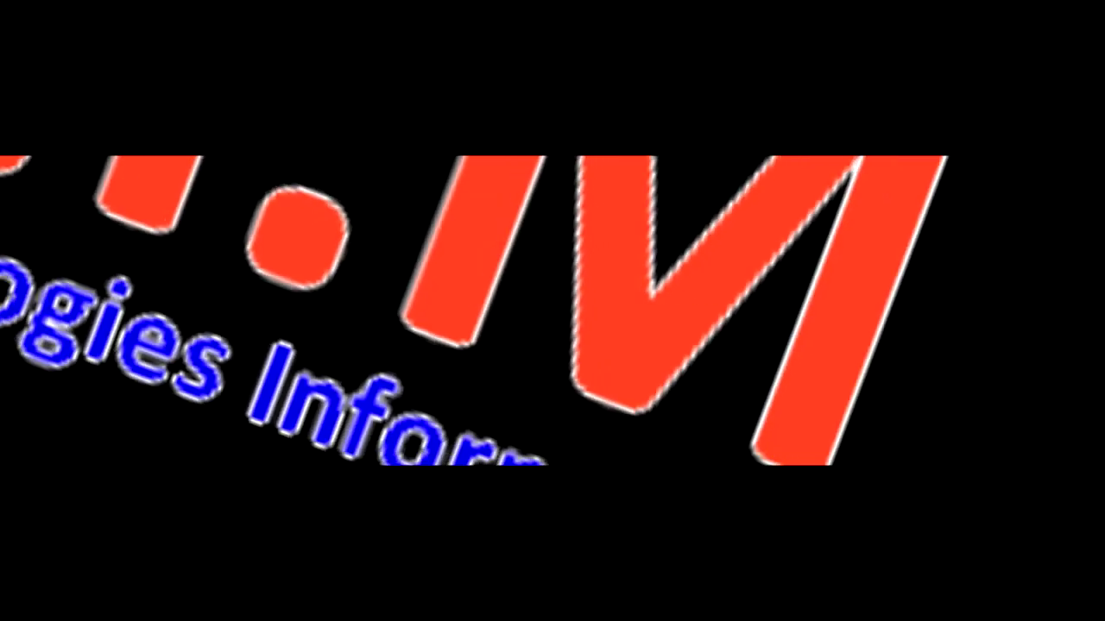